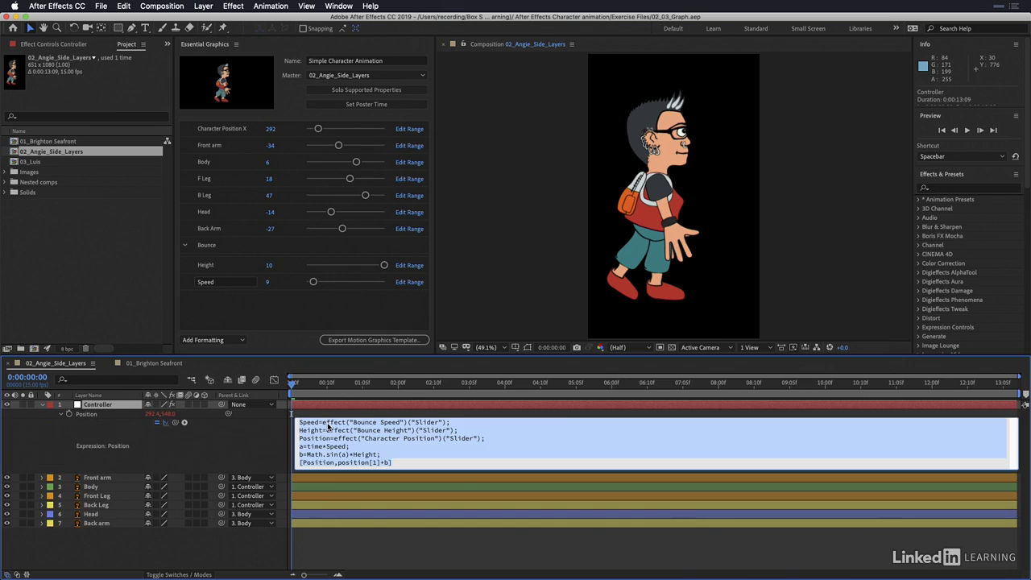
# Step: Preview the bounce animation and display the Controller layer's Position curve in the Graph Editor
pyautogui.click(318, 385)
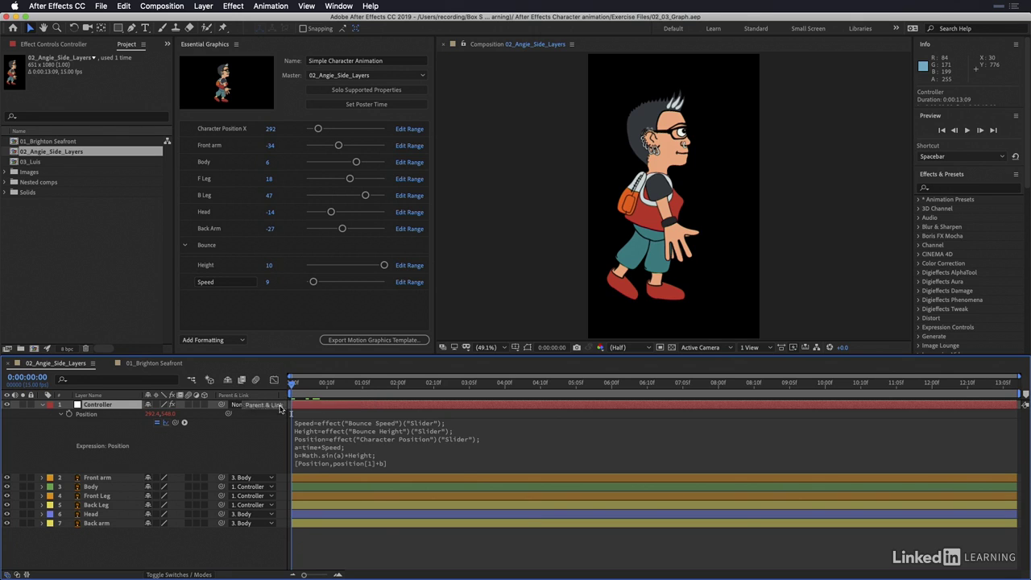
pyautogui.press('space')
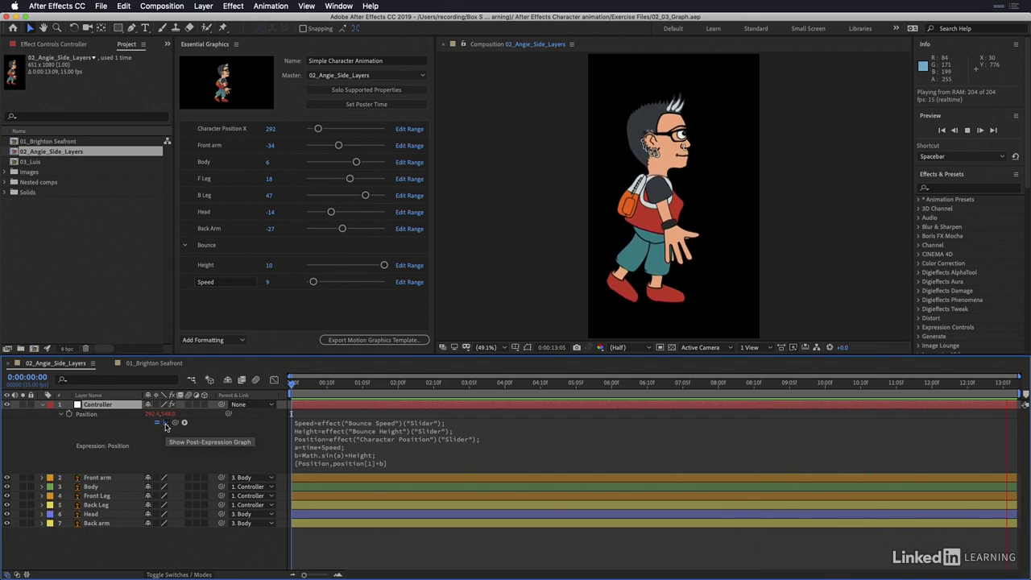
pyautogui.click(274, 380)
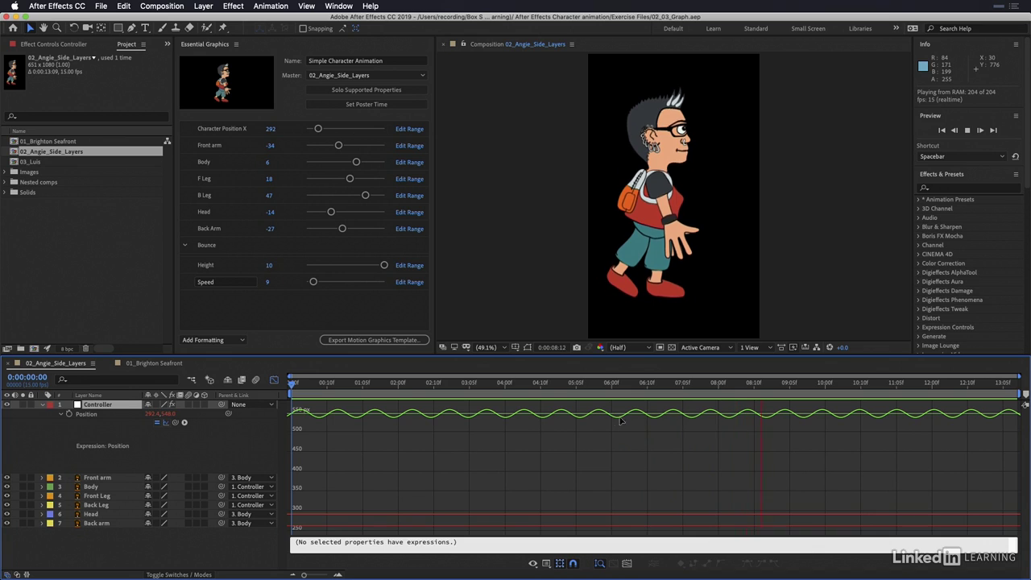
pyautogui.press('space')
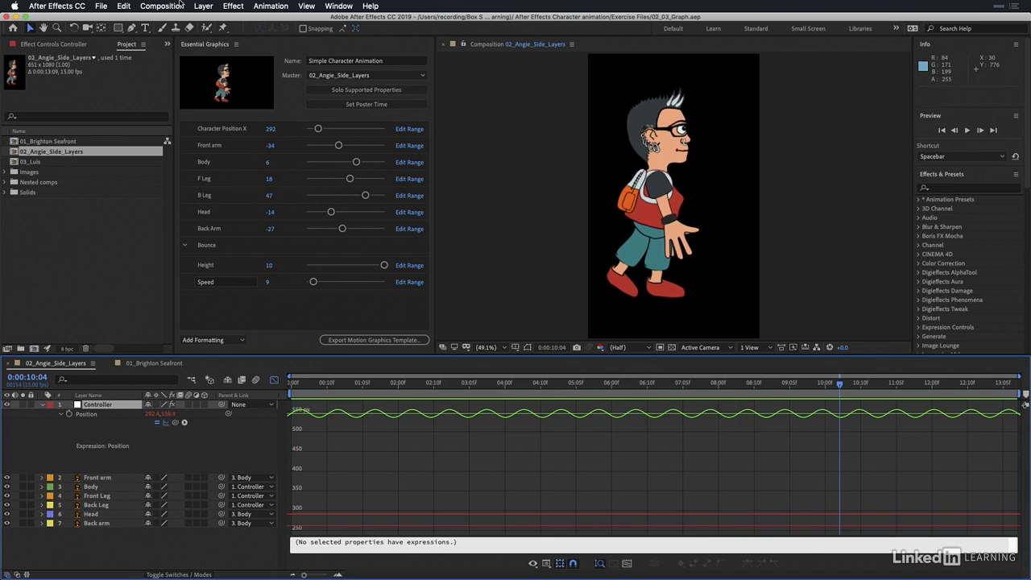
# Step: Add a new null object layer to the 02_Angie_Side_Layers composition and rename it Markers
pyautogui.click(203, 6)
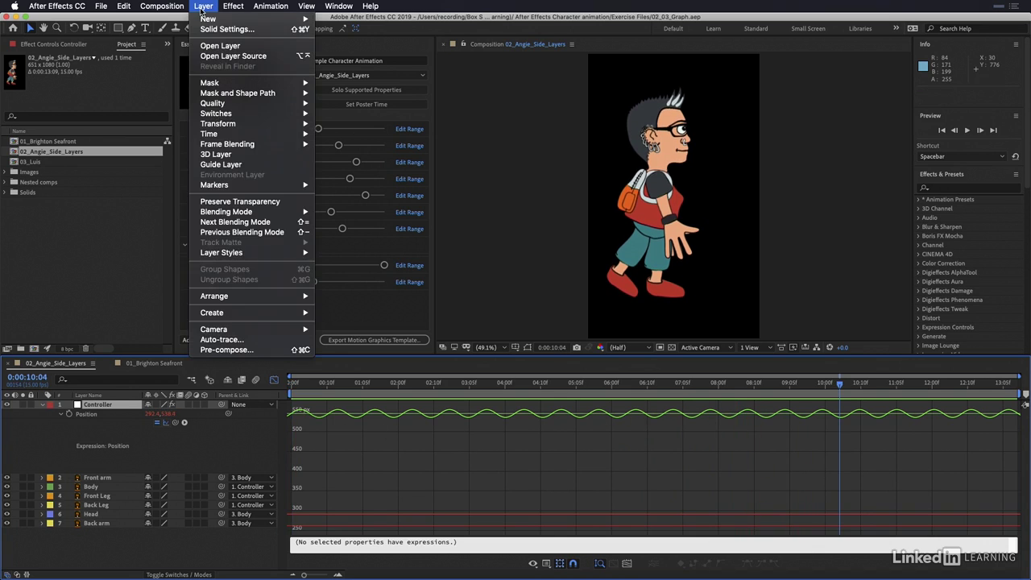
pyautogui.moveTo(218, 18)
pyautogui.click(346, 59)
pyautogui.press('Return')
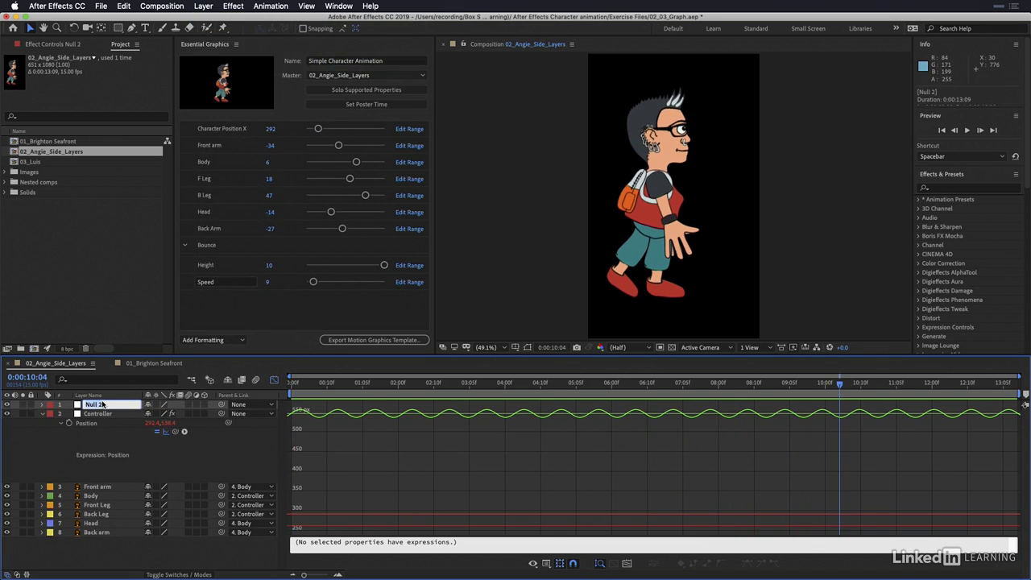
pyautogui.write('Markers')
pyautogui.press('Return')
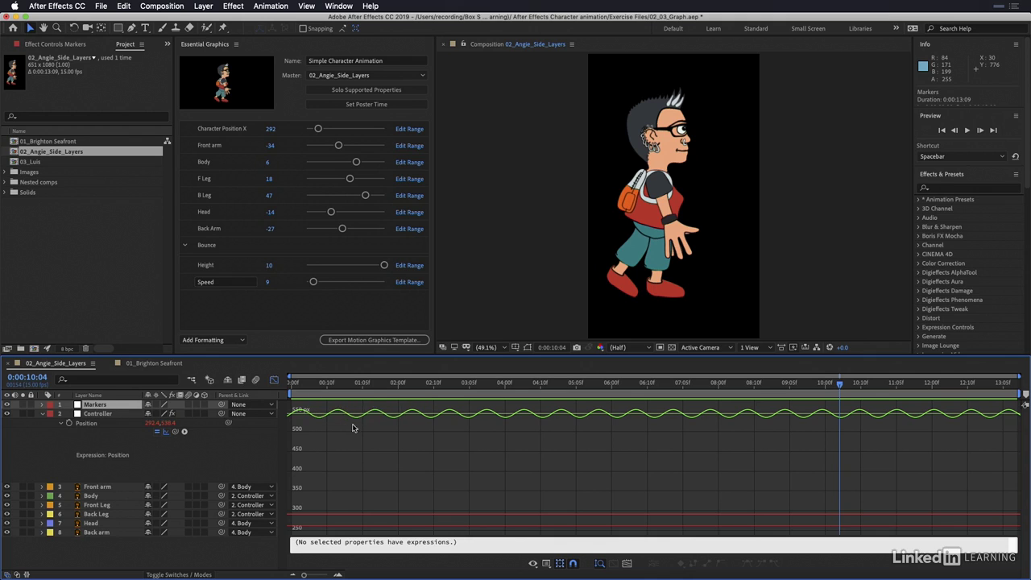
# Step: Add layer markers to the Markers layer at 0:00:00:03, 0:00:00:08, 0:00:00:13 and 0:00:01:04, following the bounce curve, and close the Graph Editor
pyautogui.moveTo(304, 389); pyautogui.dragTo(301, 387)
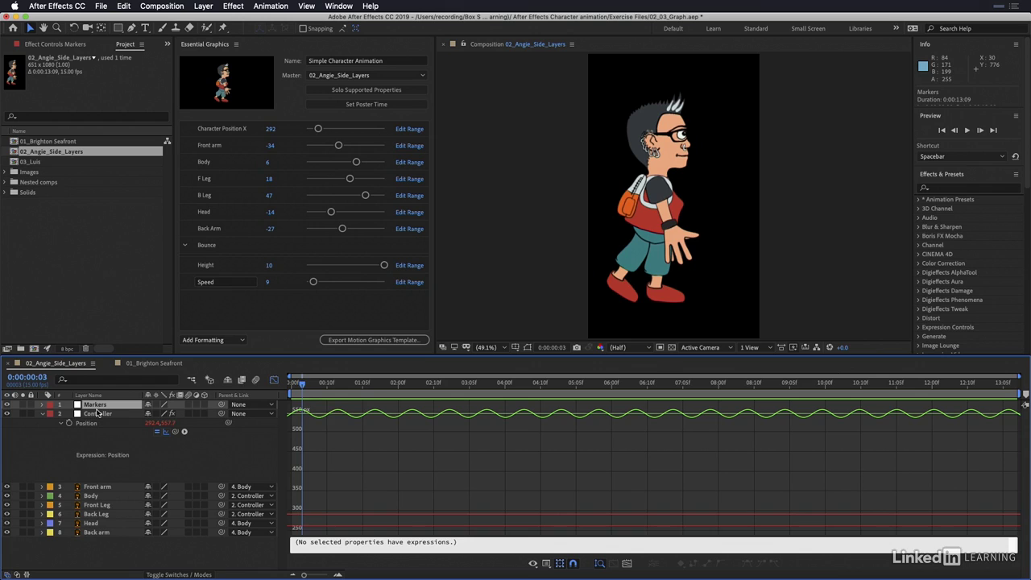
pyautogui.click(203, 6)
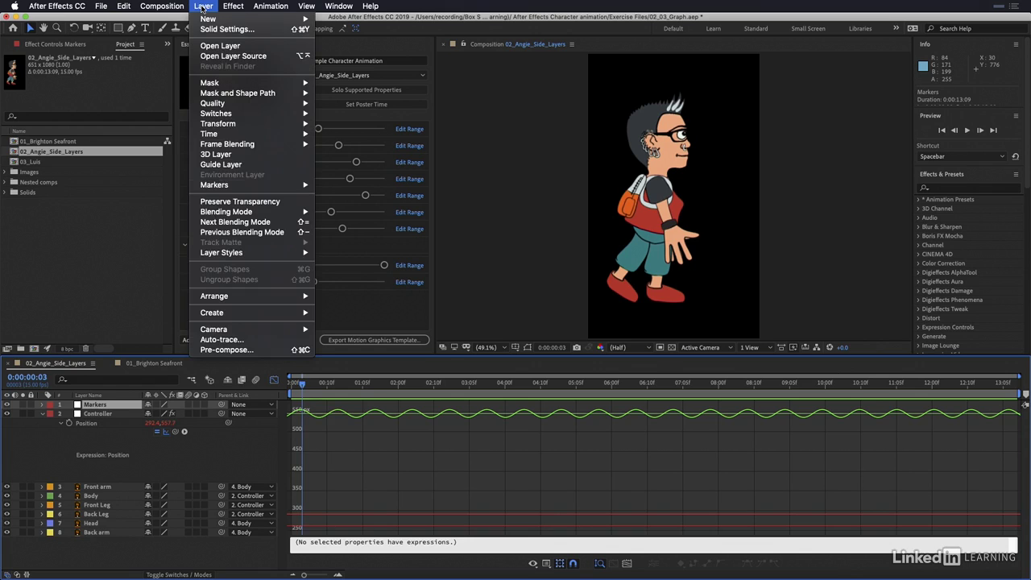
pyautogui.moveTo(241, 184)
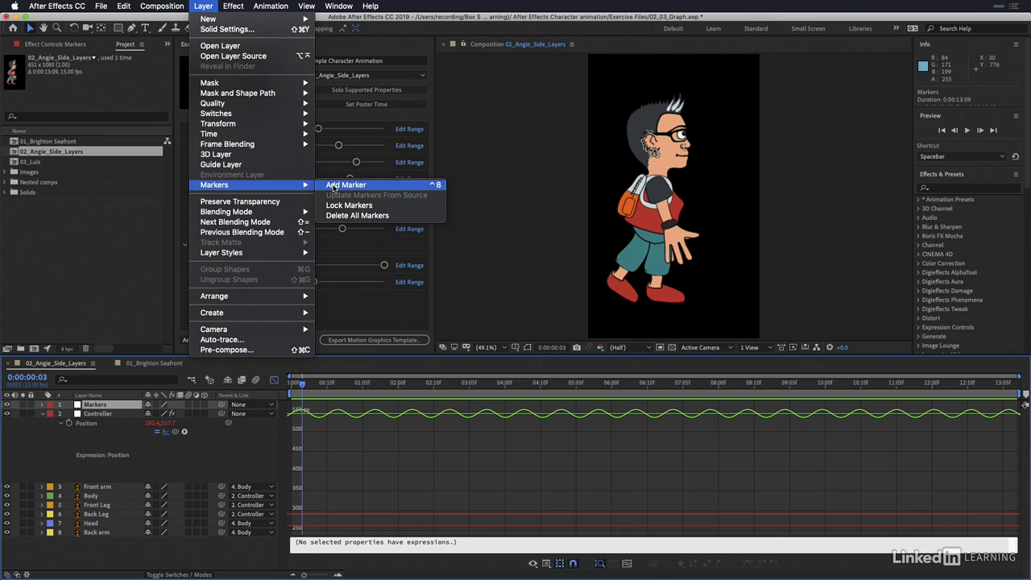
pyautogui.click(126, 406)
pyautogui.click(320, 383)
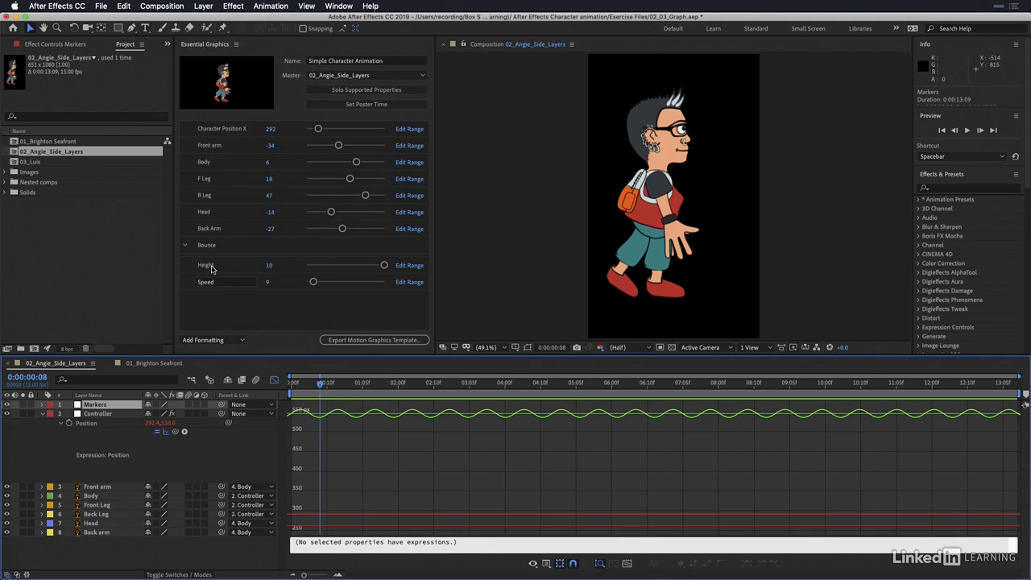
pyautogui.click(338, 384)
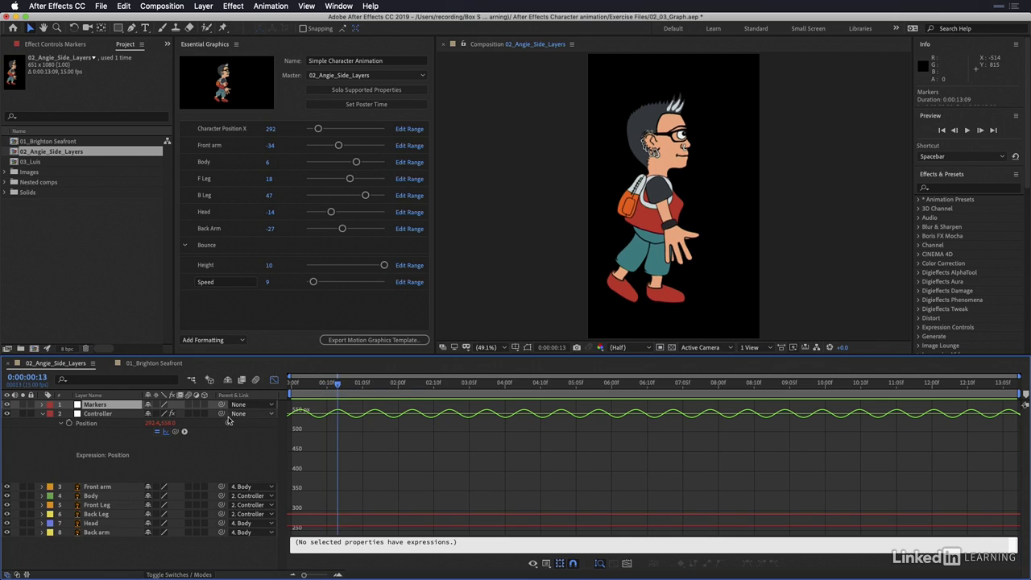
pyautogui.click(359, 384)
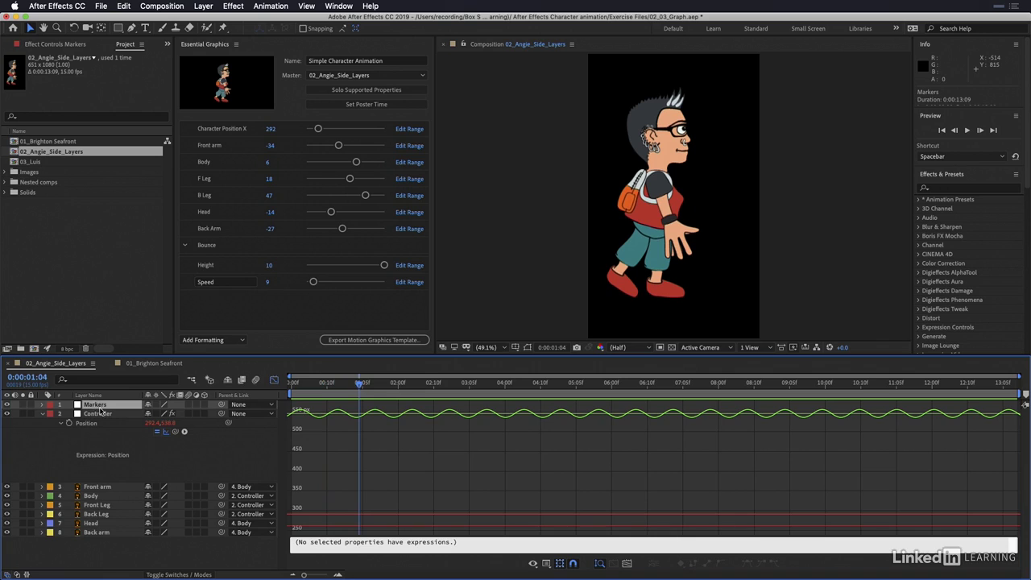
pyautogui.click(274, 379)
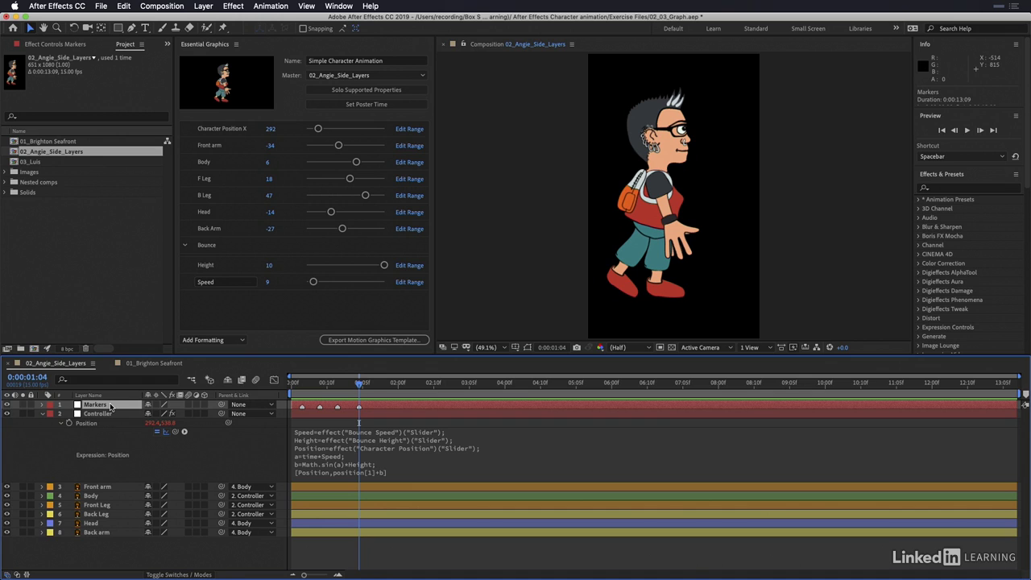
# Step: Cut the Markers layer and paste it into the 01_Brighton Seafront composition at 0:00:00:00
pyautogui.click(123, 5)
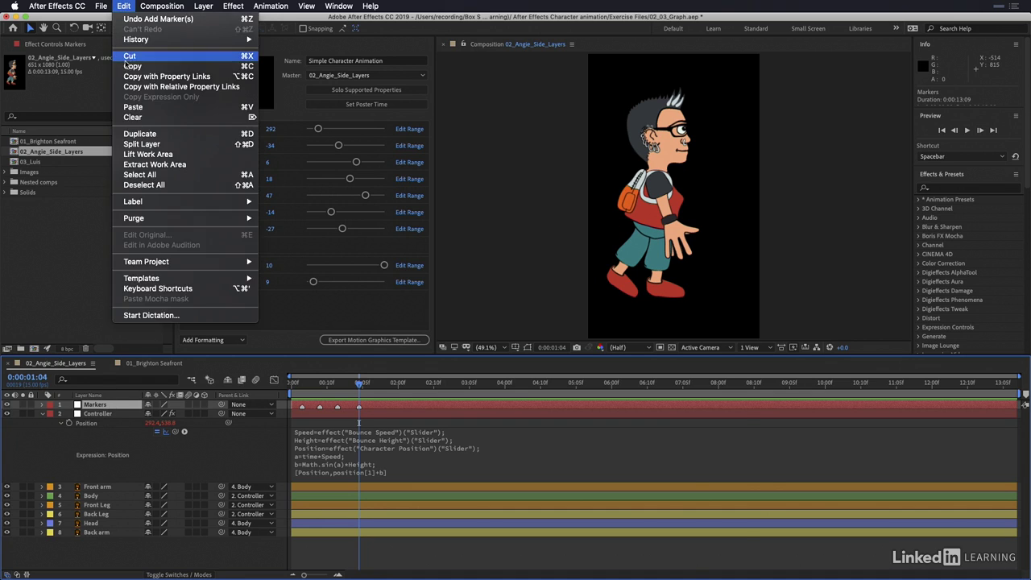
pyautogui.click(127, 61)
pyautogui.click(149, 363)
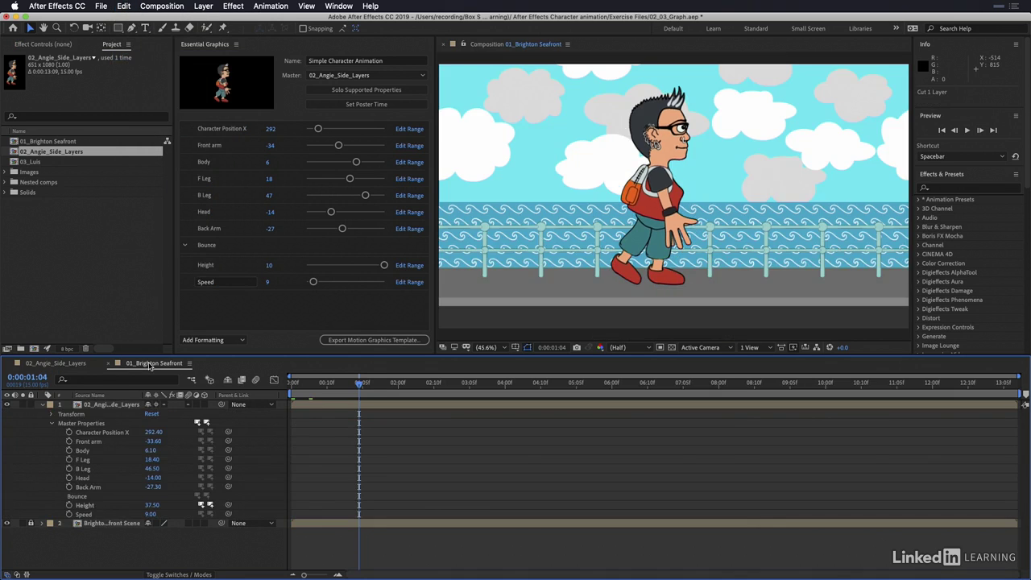
pyautogui.moveTo(302, 387); pyautogui.dragTo(268, 389)
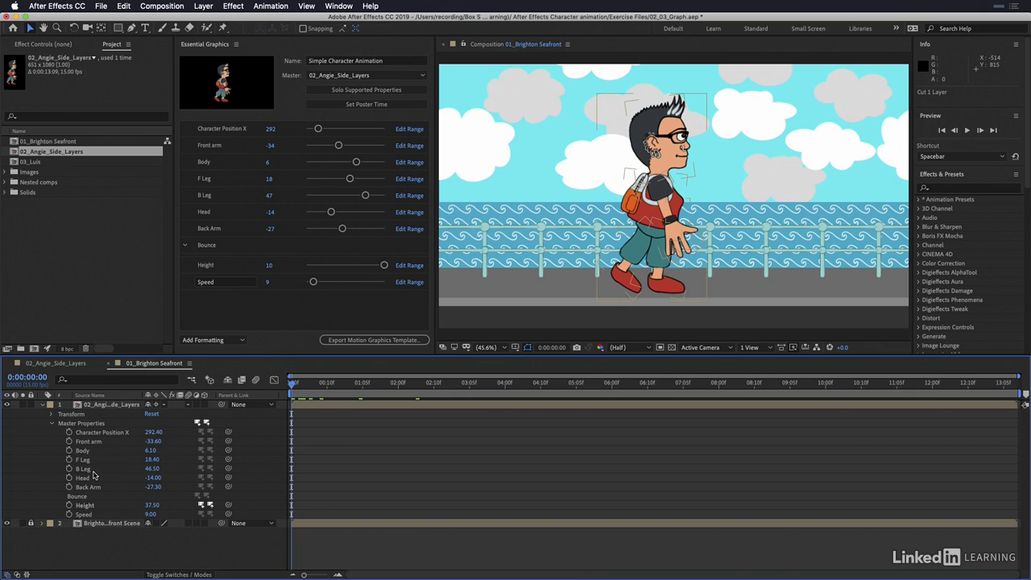
pyautogui.press('super+v')
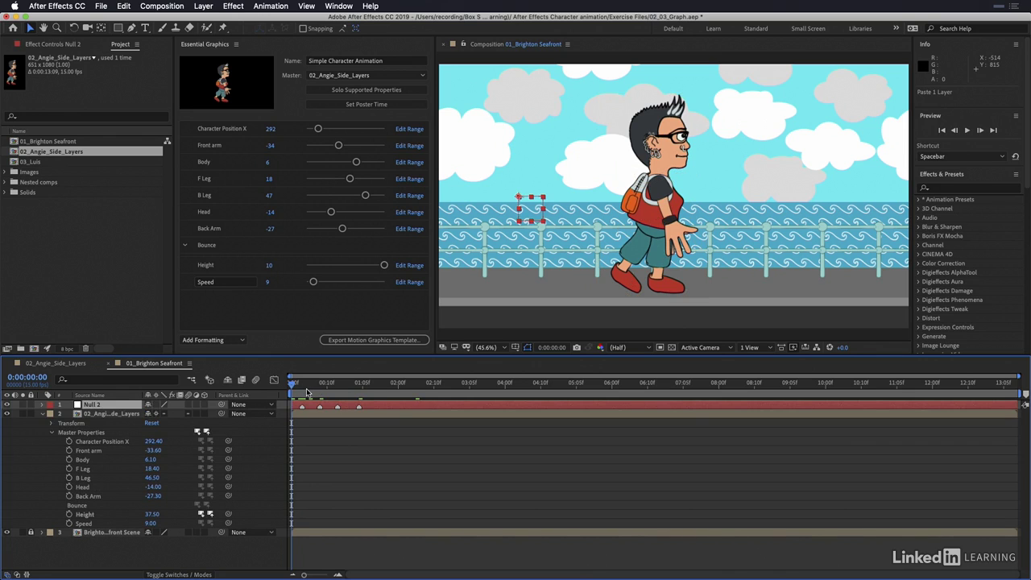
# Step: Step the playhead through the pasted layer's markers, return to the first one at 0:00:00:03, and reactivate the Selection tool
pyautogui.press('k')
pyautogui.press('k')
pyautogui.press('k')
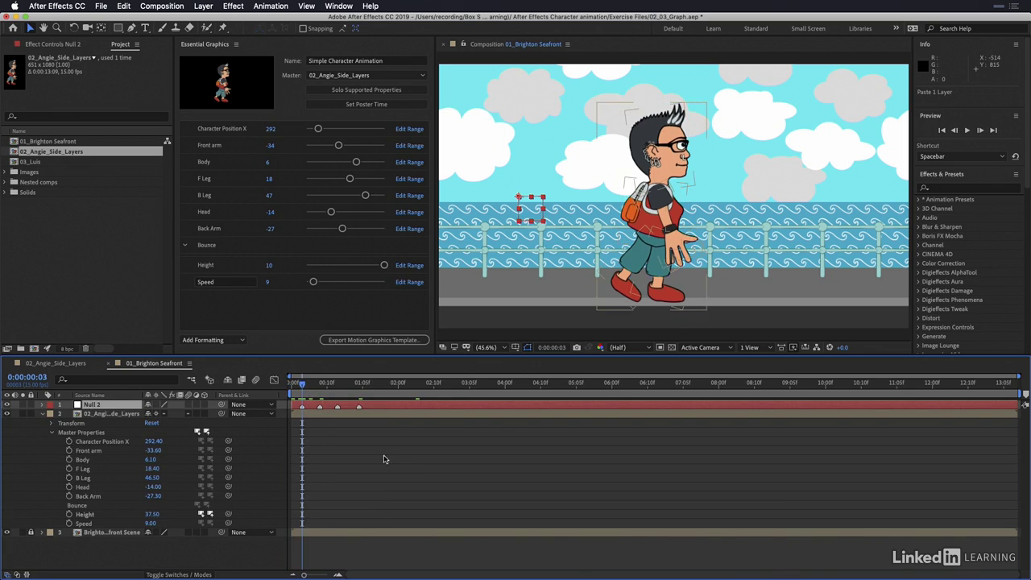
pyautogui.press('k')
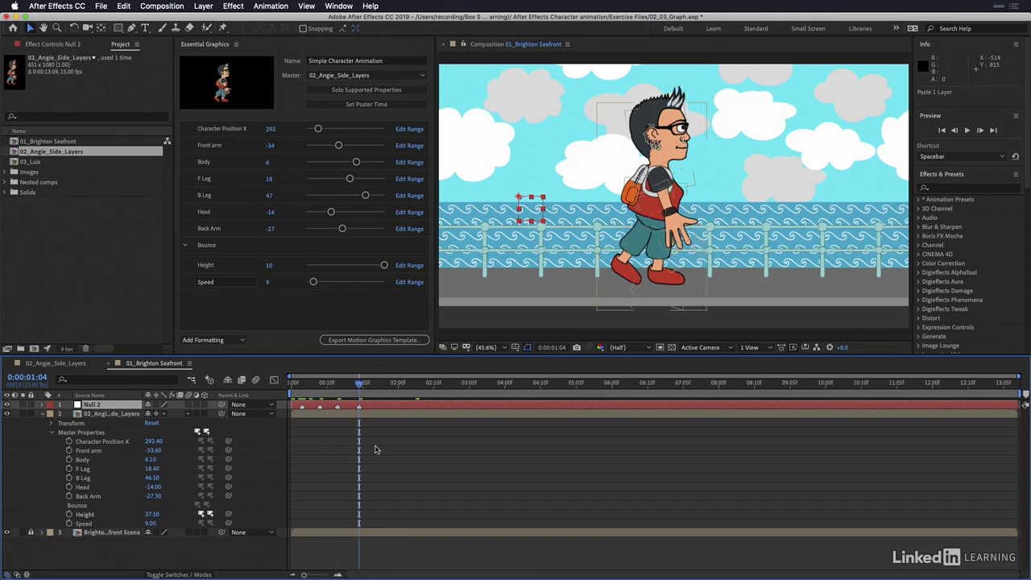
pyautogui.press('j')
pyautogui.press('j')
pyautogui.press('h')
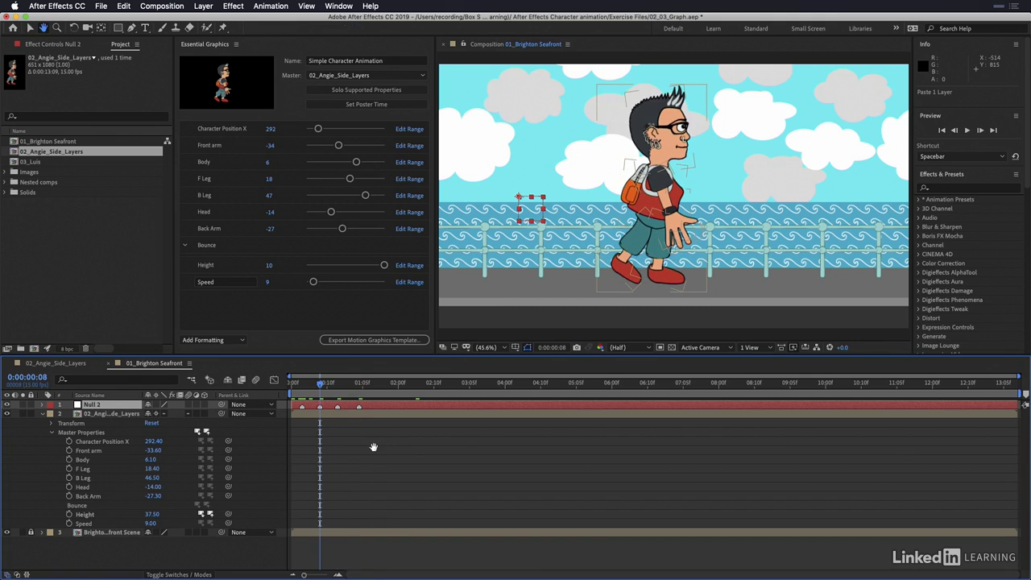
pyautogui.press('j')
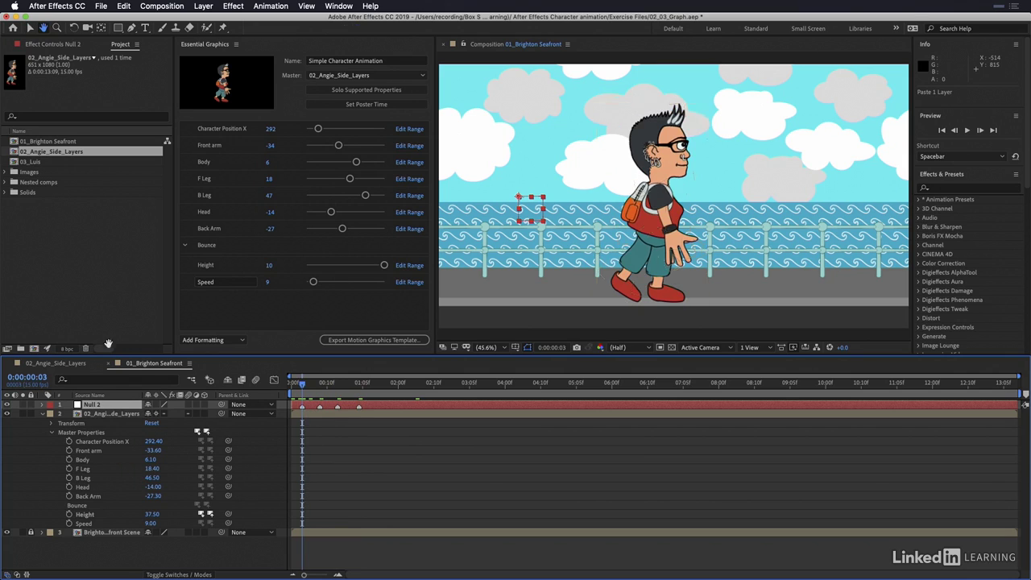
pyautogui.click(31, 28)
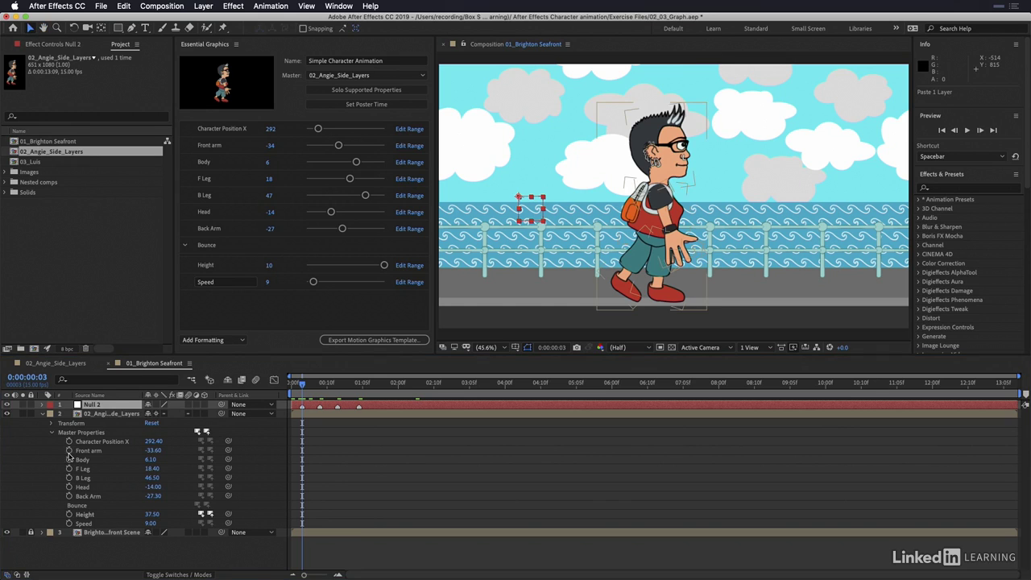
# Step: Enable keyframing at 0:00:00:03 for the character's Front arm, Body, F Leg, B Leg, Head and Back Arm master properties
pyautogui.click(69, 450)
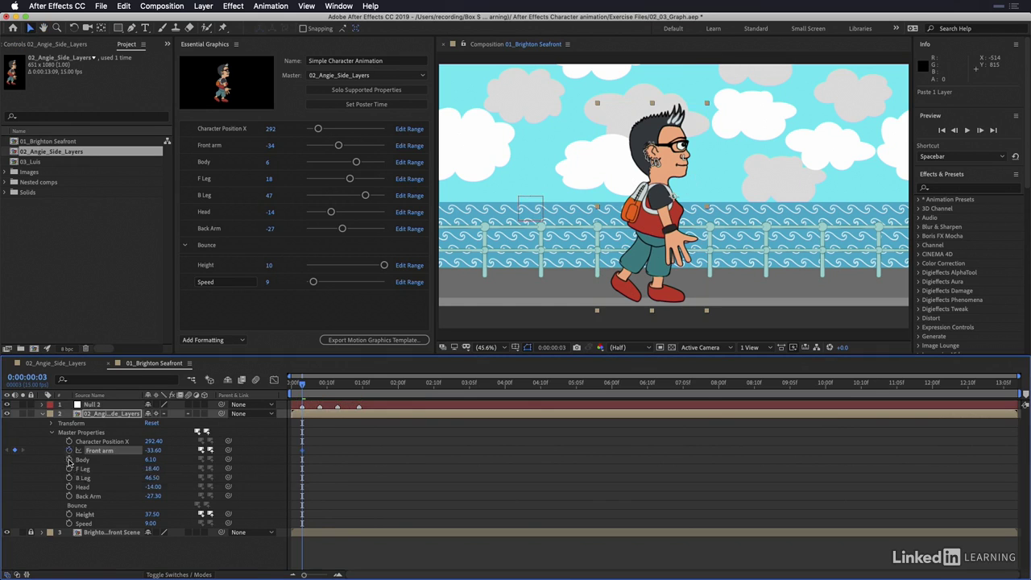
pyautogui.click(69, 459)
pyautogui.click(69, 467)
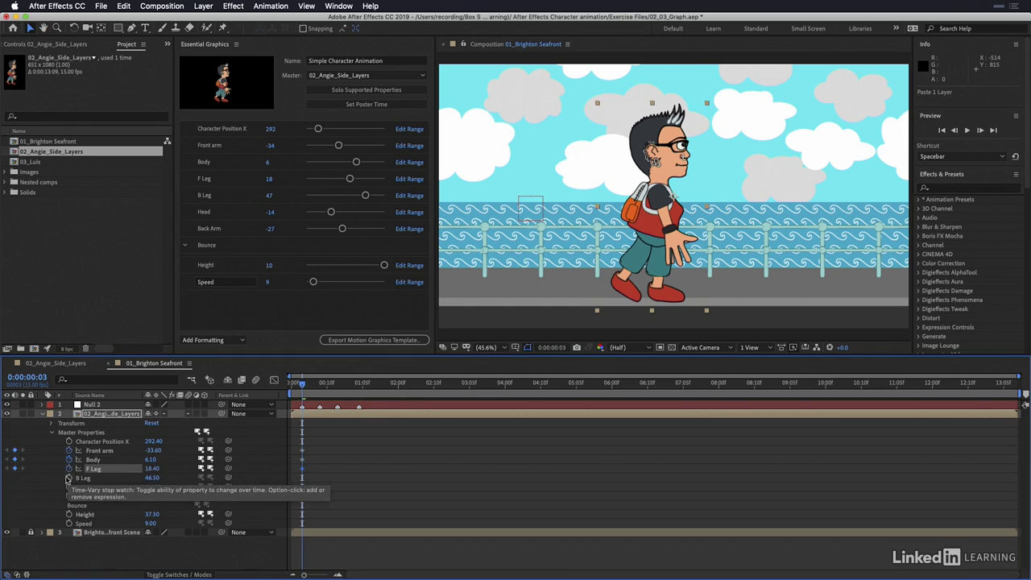
pyautogui.click(69, 478)
pyautogui.click(69, 486)
pyautogui.click(69, 496)
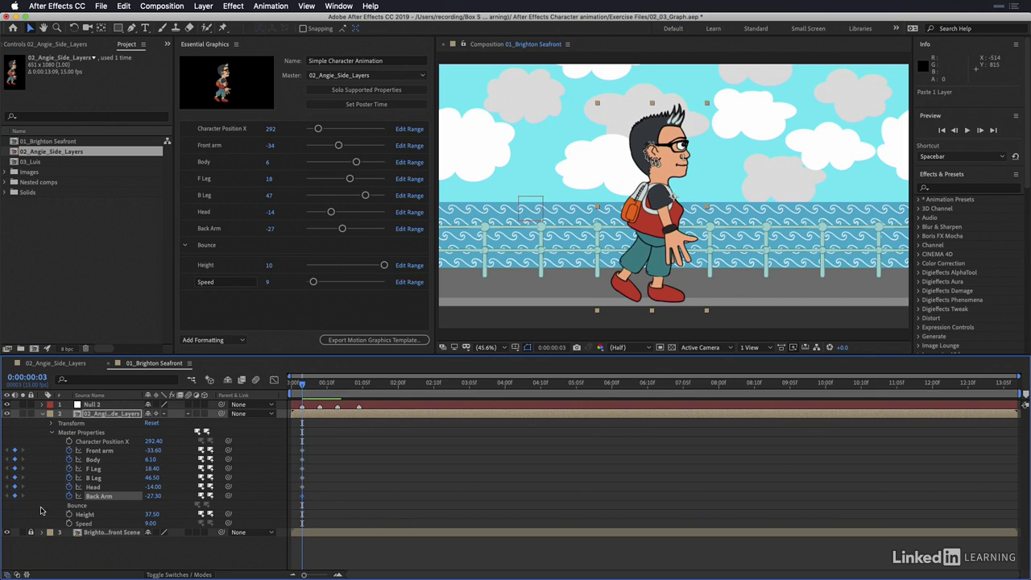
pyautogui.click(41, 508)
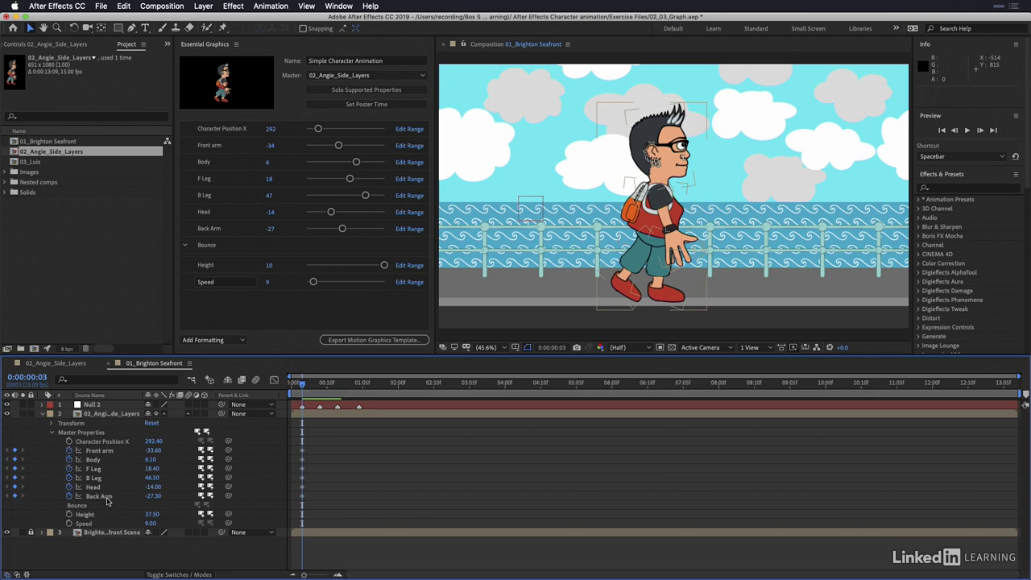
# Step: Pose the stride at 0:00:00:03 with Back Arm at 34.70, F Leg at -1.60 and Front arm at -54.60
pyautogui.moveTo(152, 496); pyautogui.dragTo(188, 493)
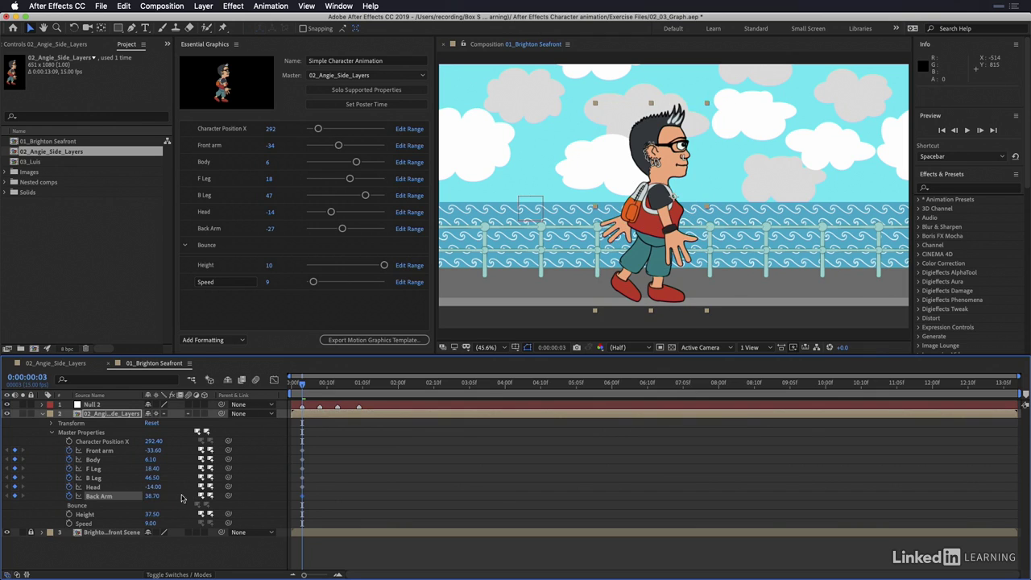
pyautogui.click(152, 496)
pyautogui.moveTo(153, 470); pyautogui.dragTo(148, 496)
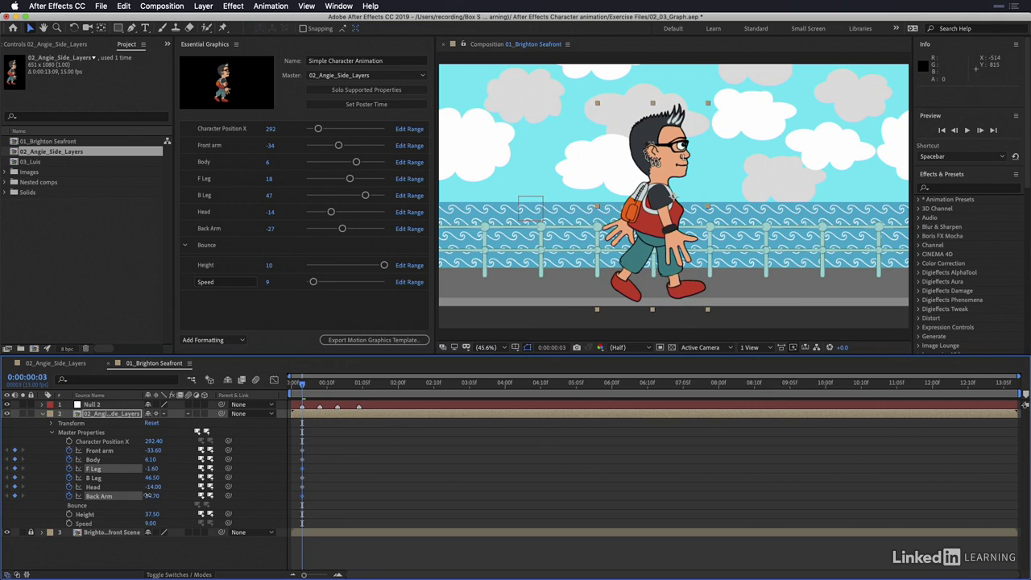
pyautogui.moveTo(150, 450); pyautogui.dragTo(137, 451)
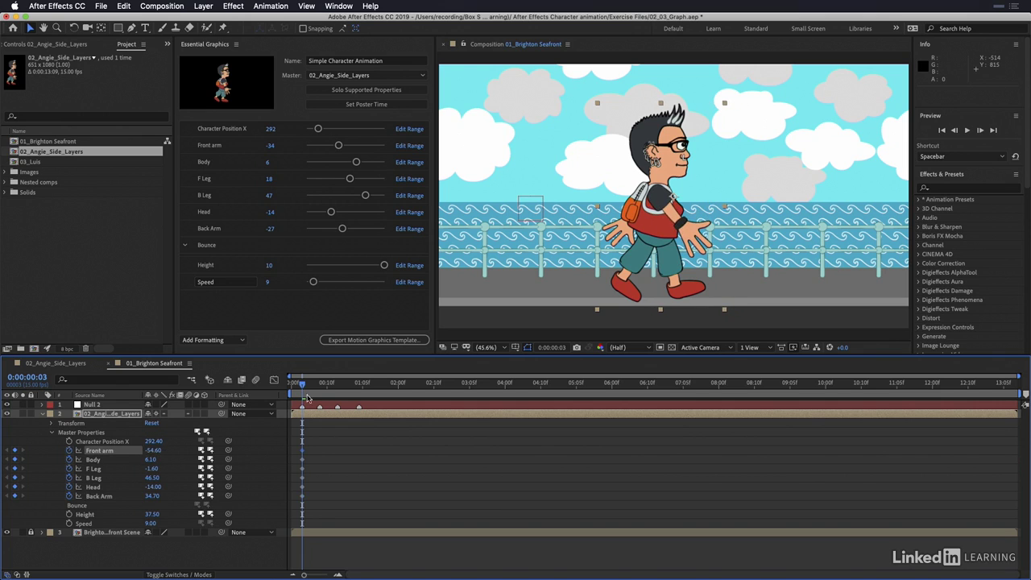
# Step: Swing the arms the opposite way at the 0:00:00:13 marker, with Front arm at 30.40 and Back Arm at -59.30
pyautogui.moveTo(310, 384); pyautogui.dragTo(337, 389)
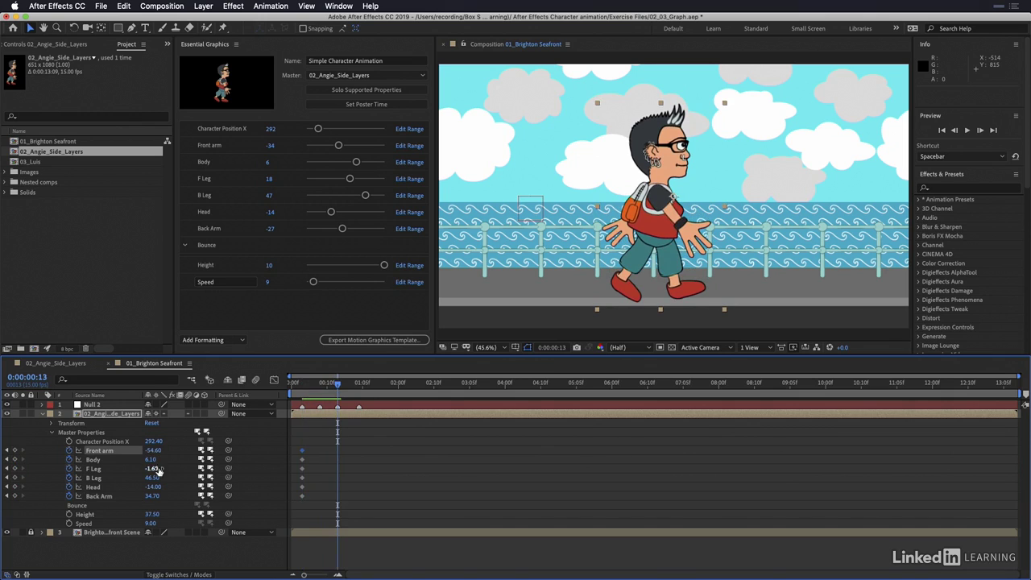
pyautogui.moveTo(153, 451); pyautogui.dragTo(161, 451)
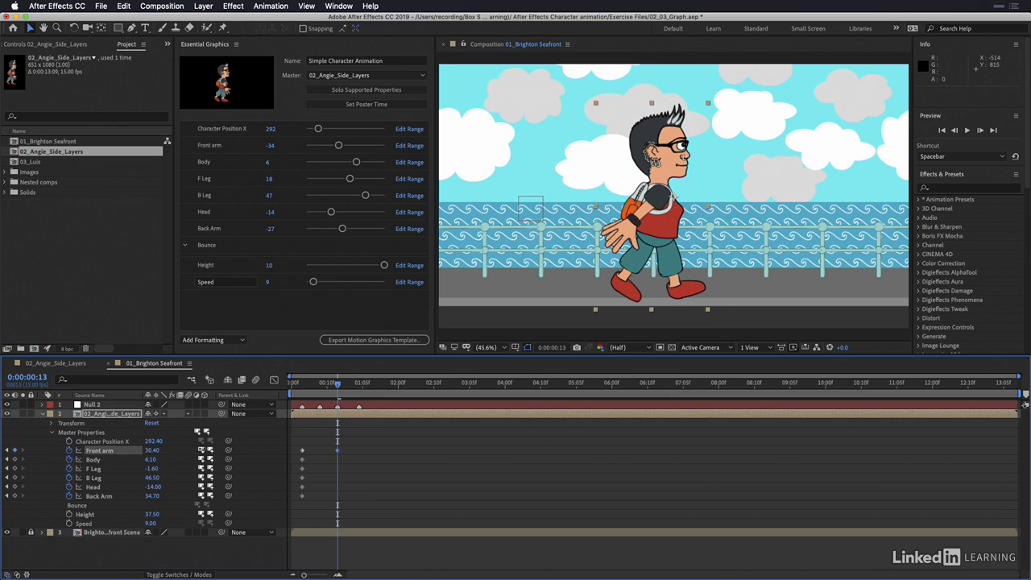
pyautogui.moveTo(152, 495); pyautogui.dragTo(88, 492)
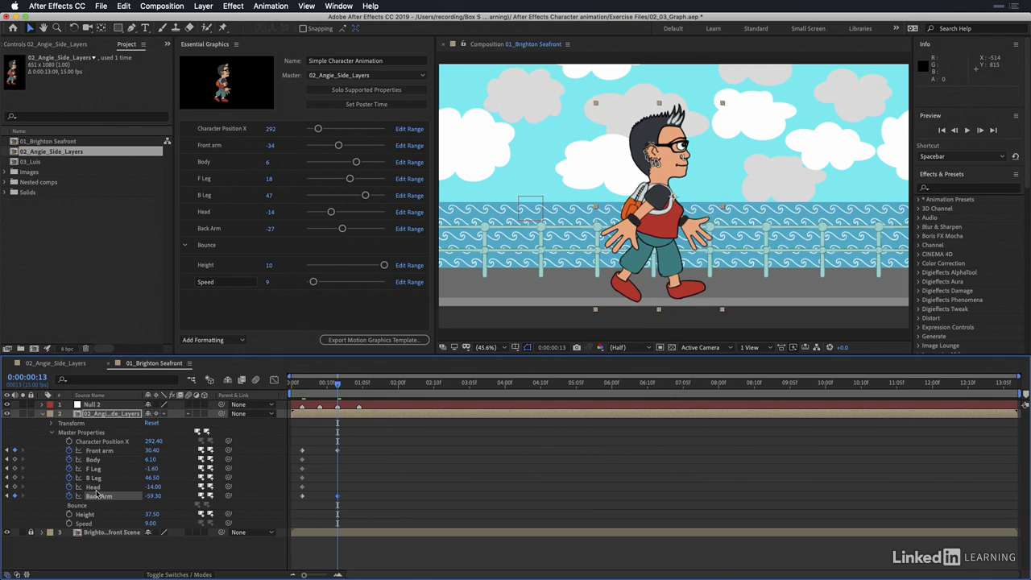
# Step: At 0:00:00:13, set F Leg to 50.40 and B Leg to -14.50, and add keyframes holding the Head and Body values
pyautogui.moveTo(153, 471); pyautogui.dragTo(117, 474)
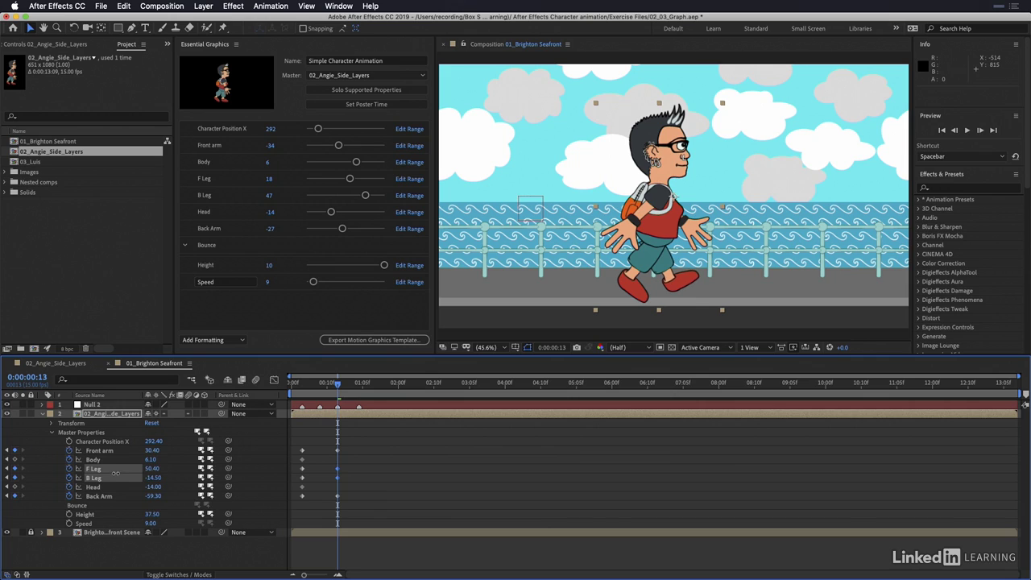
pyautogui.click(111, 477)
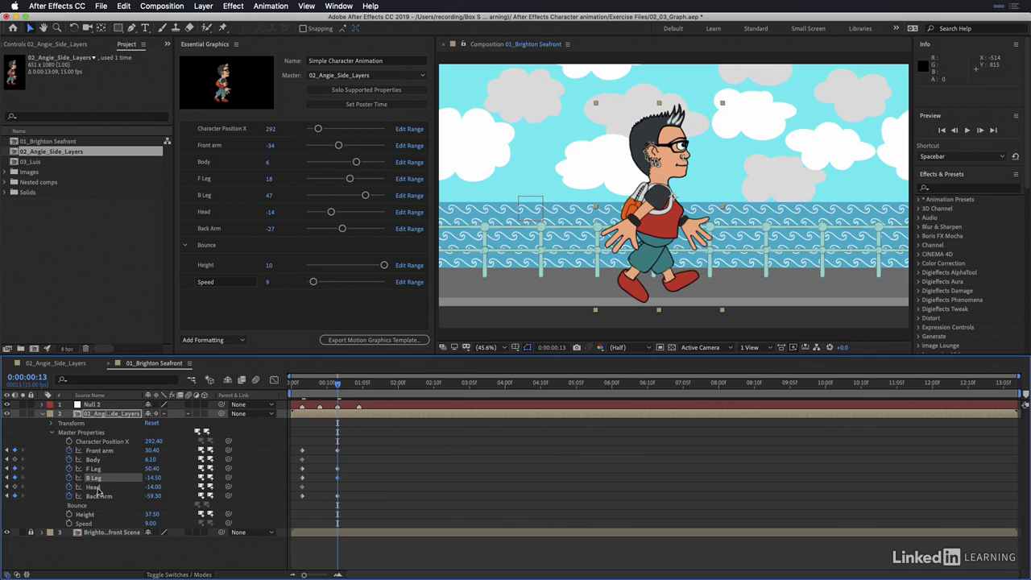
pyautogui.click(14, 487)
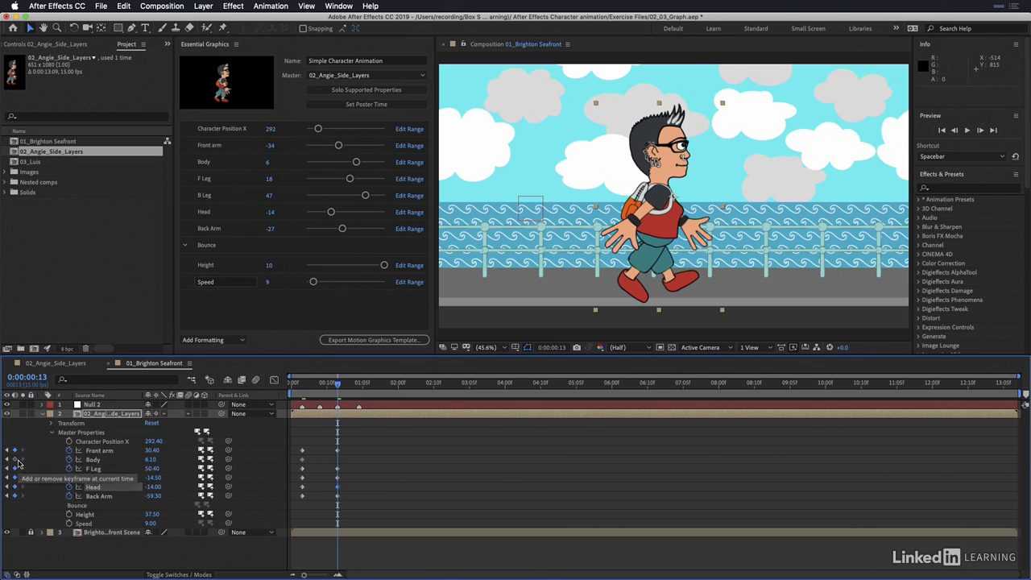
pyautogui.click(15, 459)
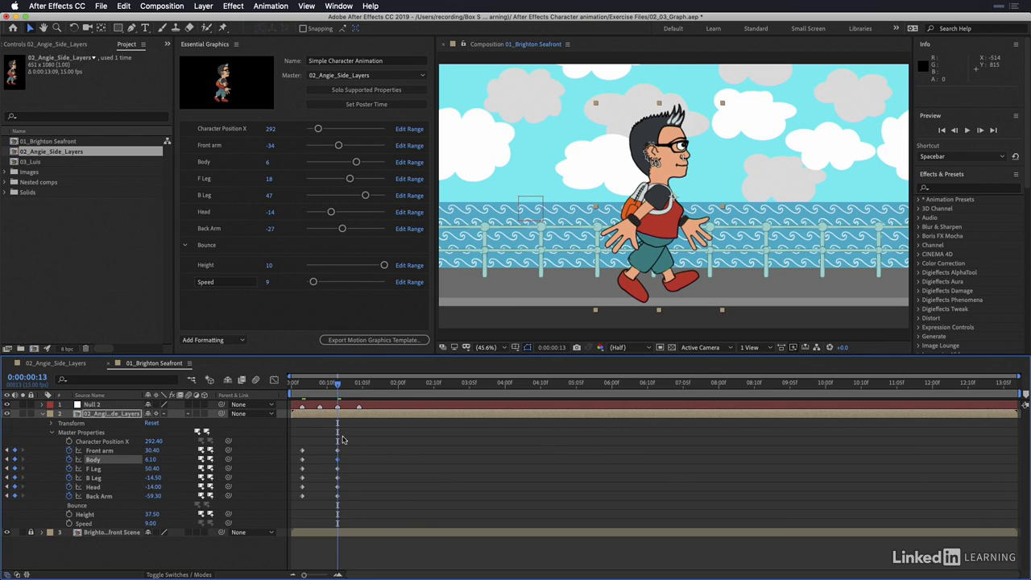
# Step: Preview the walk animation from the start of the composition
pyautogui.moveTo(337, 386); pyautogui.dragTo(279, 403)
pyautogui.press('space')
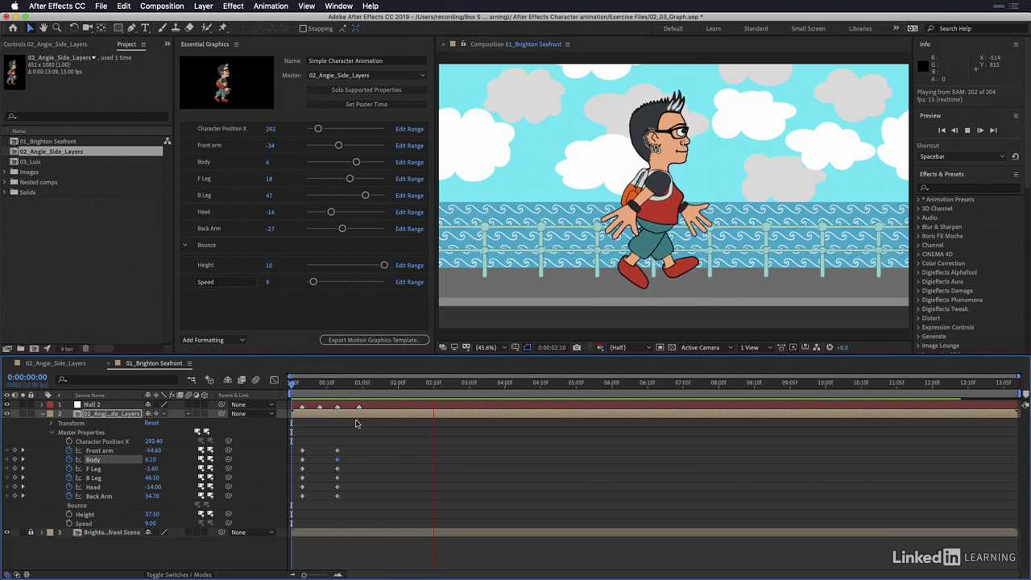
pyautogui.press('space')
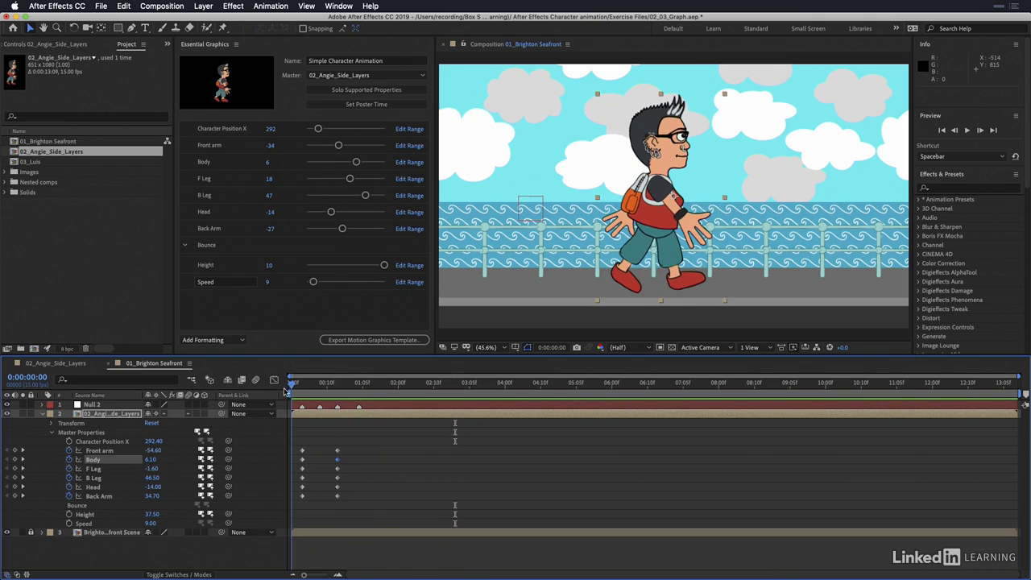
# Step: At the 0:00:00:08 marker, tilt the character by setting Body to -5.60 and Head to 4.80
pyautogui.moveTo(296, 393); pyautogui.dragTo(320, 411)
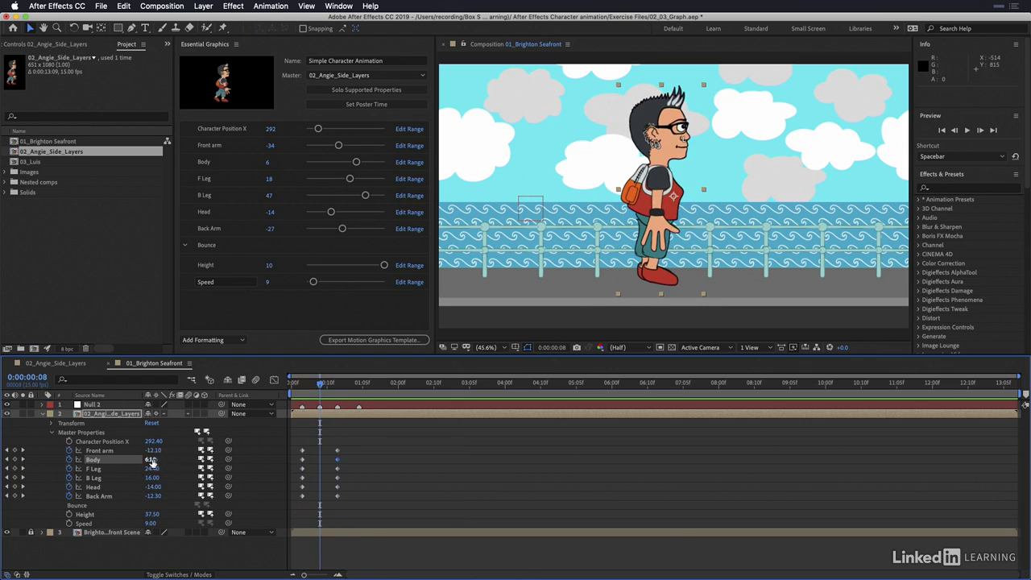
pyautogui.moveTo(152, 462); pyautogui.dragTo(156, 459)
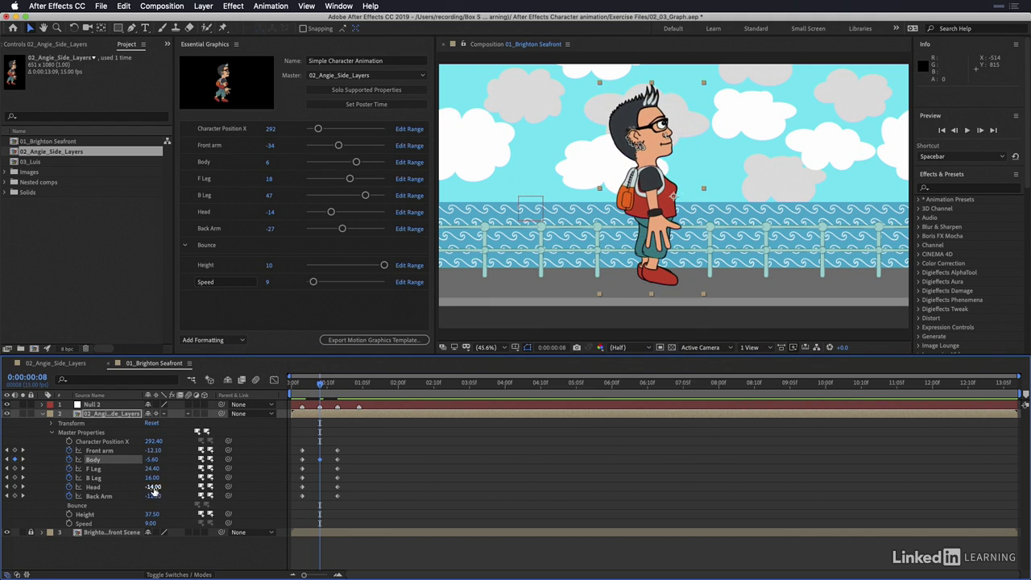
pyautogui.moveTo(153, 486); pyautogui.dragTo(182, 491)
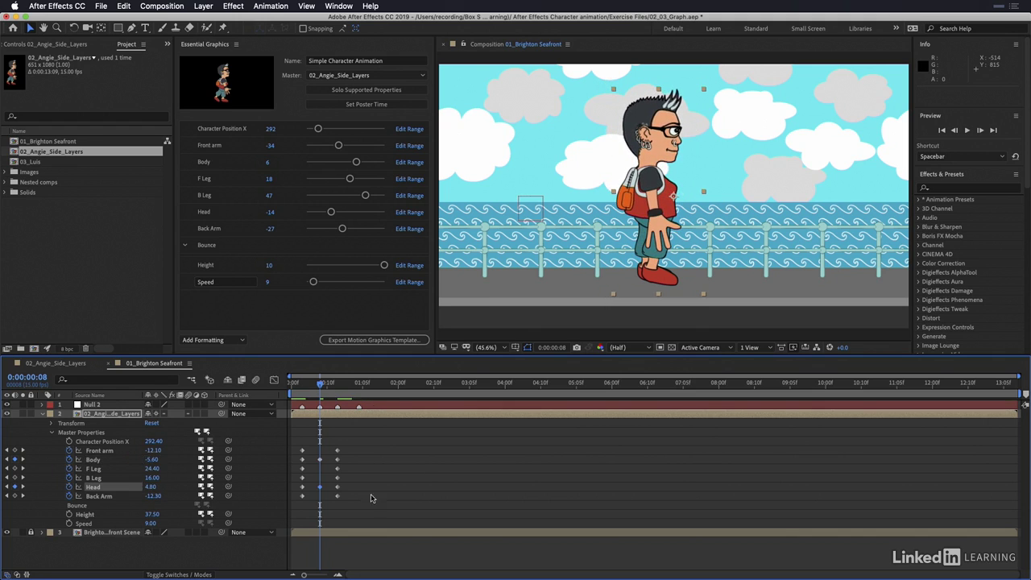
pyautogui.moveTo(320, 388)
pyautogui.mouseDown()
pyautogui.moveTo(295, 387)
pyautogui.moveTo(346, 388)
pyautogui.moveTo(308, 388)
pyautogui.moveTo(338, 388)
pyautogui.moveTo(307, 394)
pyautogui.moveTo(331, 395)
pyautogui.moveTo(322, 401)
pyautogui.mouseUp()
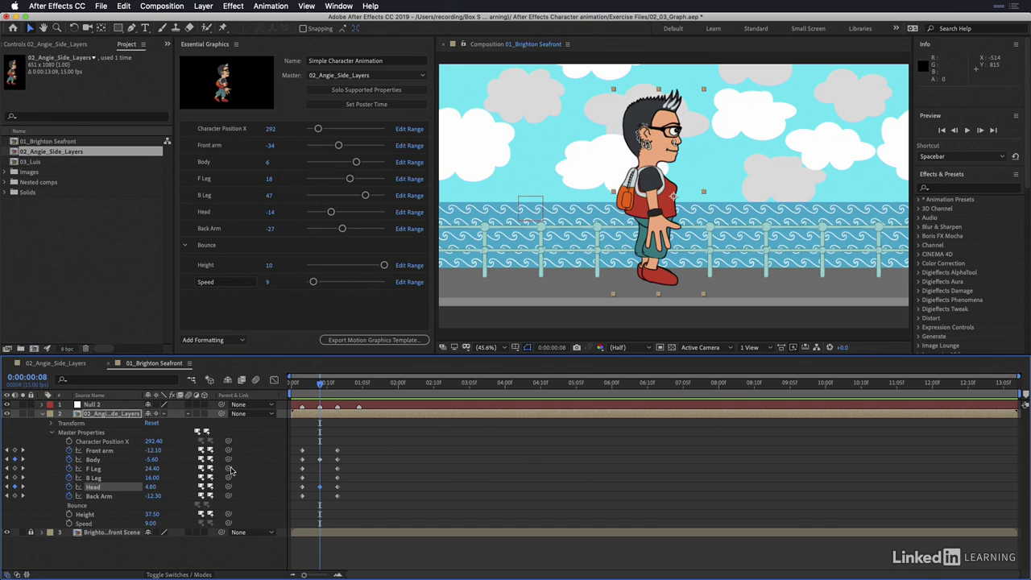
# Step: Add an expression to the Front arm property using the loopOut(type = "cycle", numKeyframes = 0) function
pyautogui.click(92, 451)
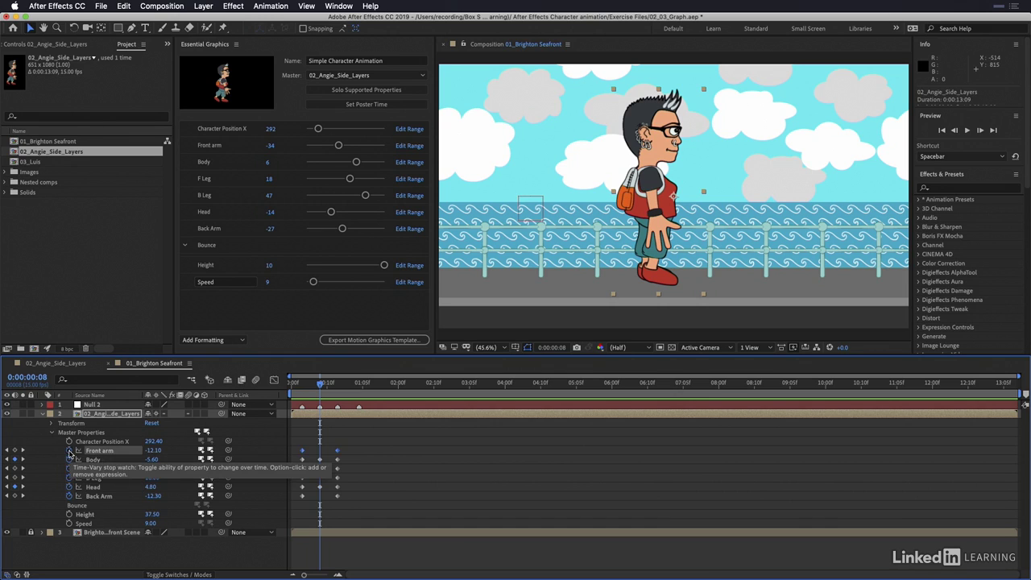
pyautogui.keyDown('alt'); pyautogui.click(69, 451); pyautogui.keyUp('alt')
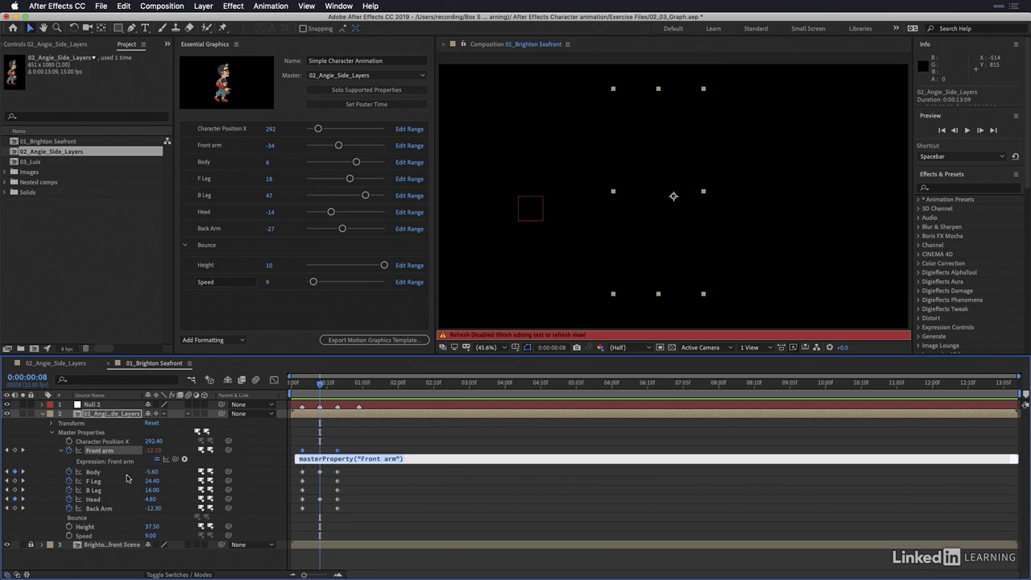
pyautogui.click(184, 459)
pyautogui.moveTo(211, 539)
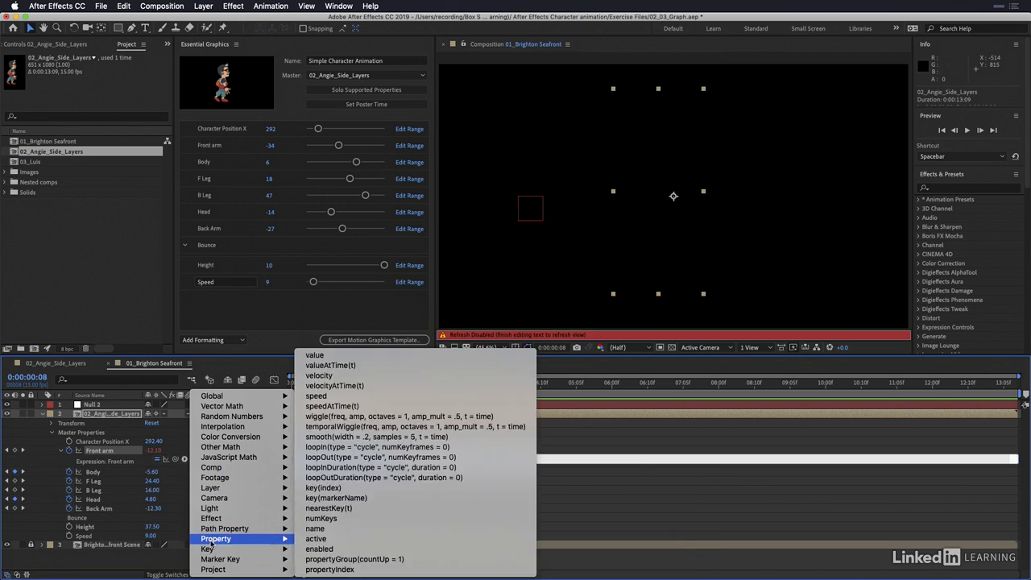
pyautogui.click(340, 465)
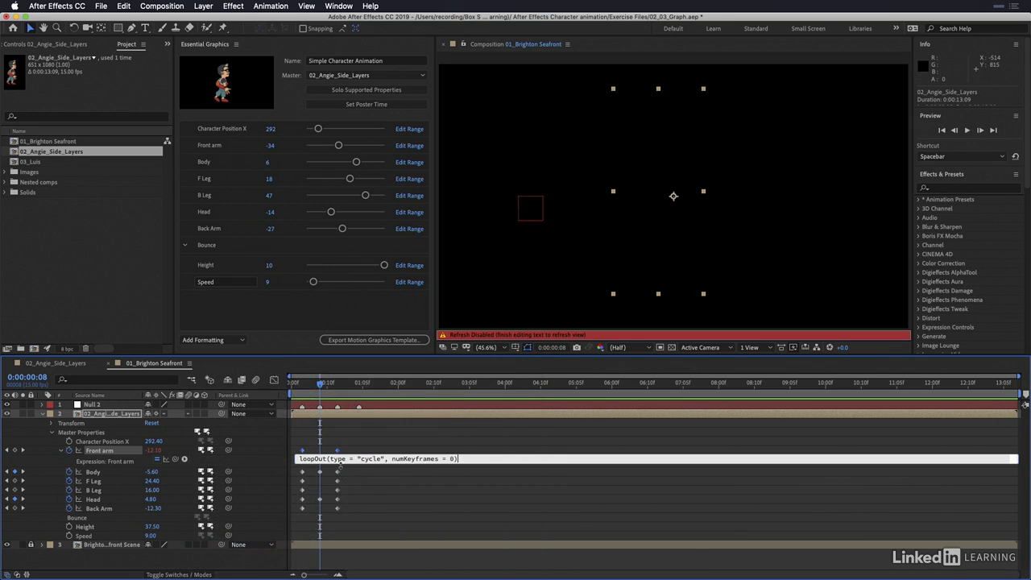
# Step: Change the Front arm expression to loopOut(type = "pingpong") and check the arm's motion beyond its last keyframe
pyautogui.doubleClick(367, 458)
pyautogui.write('pingpong')
pyautogui.press('BackSpace')
pyautogui.press('BackSpace')
pyautogui.press('BackSpace')
pyautogui.press('BackSpace')
pyautogui.press('BackSpace')
pyautogui.press('BackSpace')
pyautogui.press('BackSpace')
pyautogui.press('BackSpace')
pyautogui.press('BackSpace')
pyautogui.press('BackSpace')
pyautogui.press('BackSpace')
pyautogui.press('BackSpace')
pyautogui.click(378, 474)
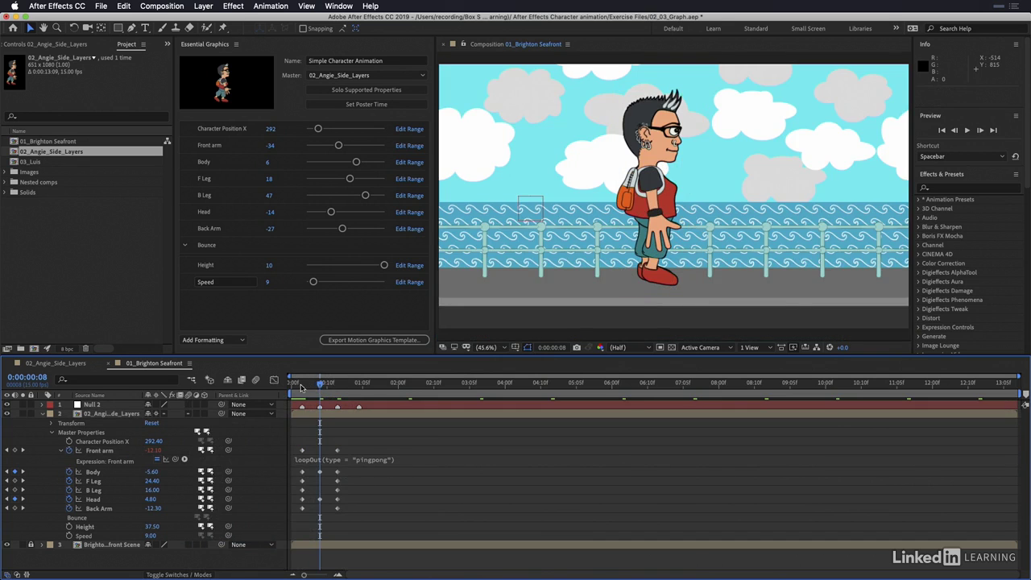
pyautogui.moveTo(302, 388); pyautogui.dragTo(368, 404)
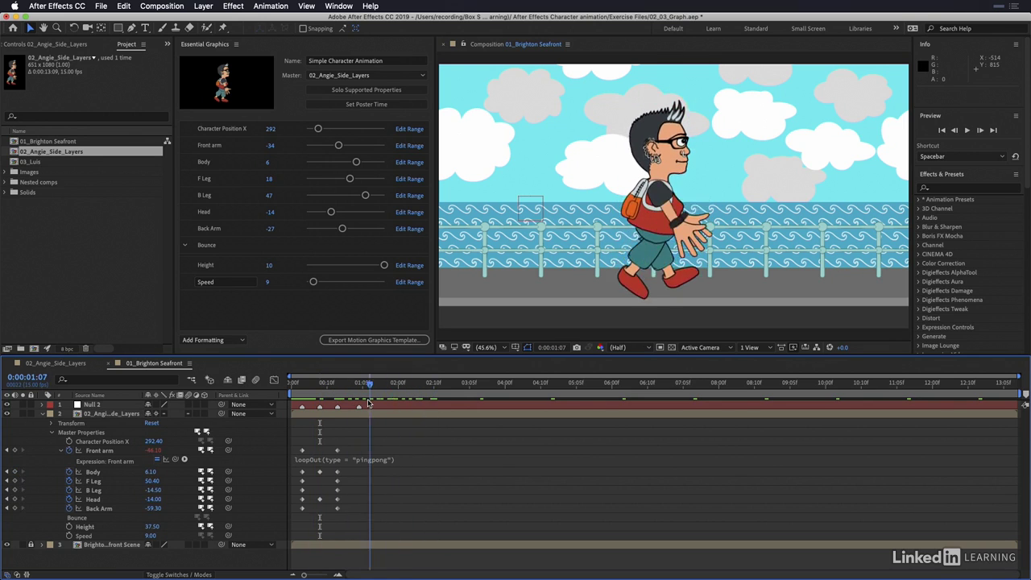
pyautogui.press('space')
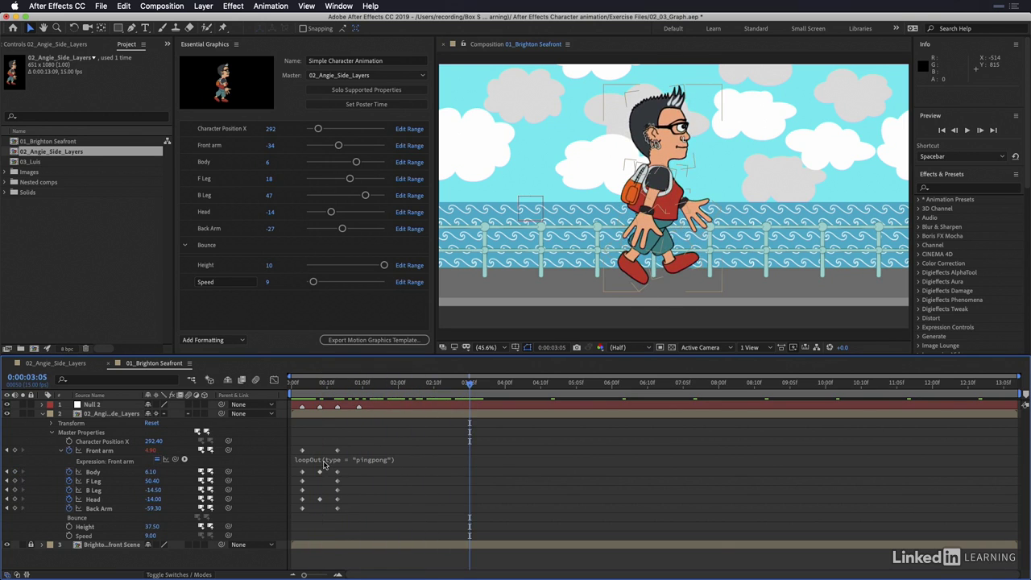
# Step: Apply the Front arm's loopOut(type = "pingpong") expression to Body, F Leg, B Leg, Head and Back Arm
pyautogui.click(325, 462)
pyautogui.press('super+c')
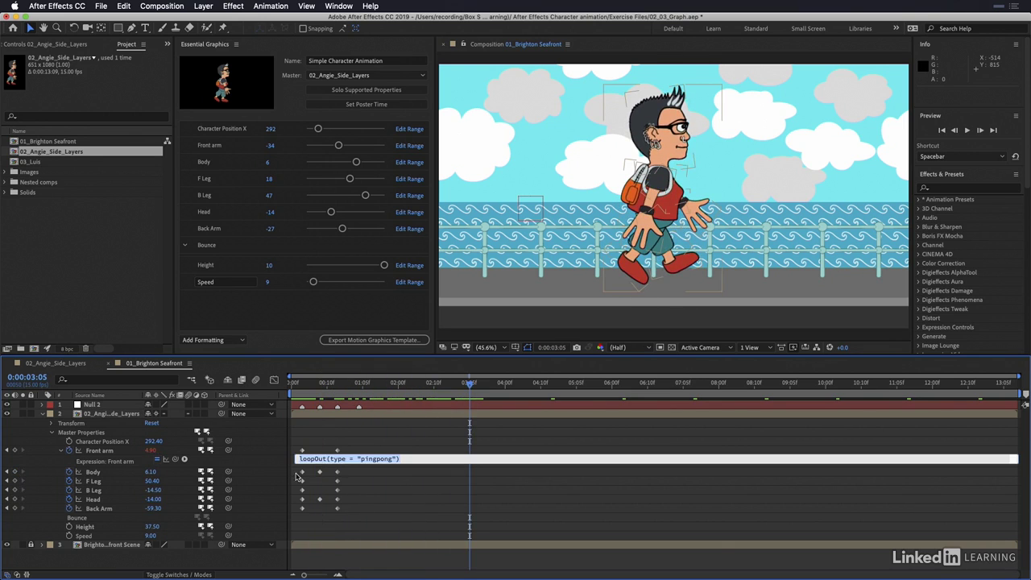
pyautogui.keyDown('alt'); pyautogui.click(69, 472); pyautogui.keyUp('alt')
pyautogui.press('super+v')
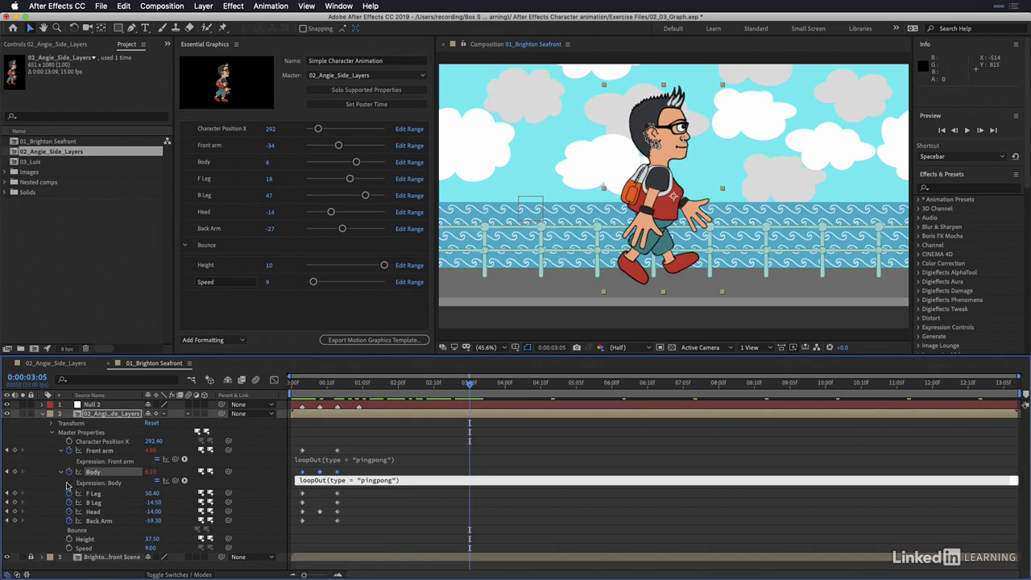
pyautogui.keyDown('alt'); pyautogui.click(69, 493); pyautogui.keyUp('alt')
pyautogui.press('super+v')
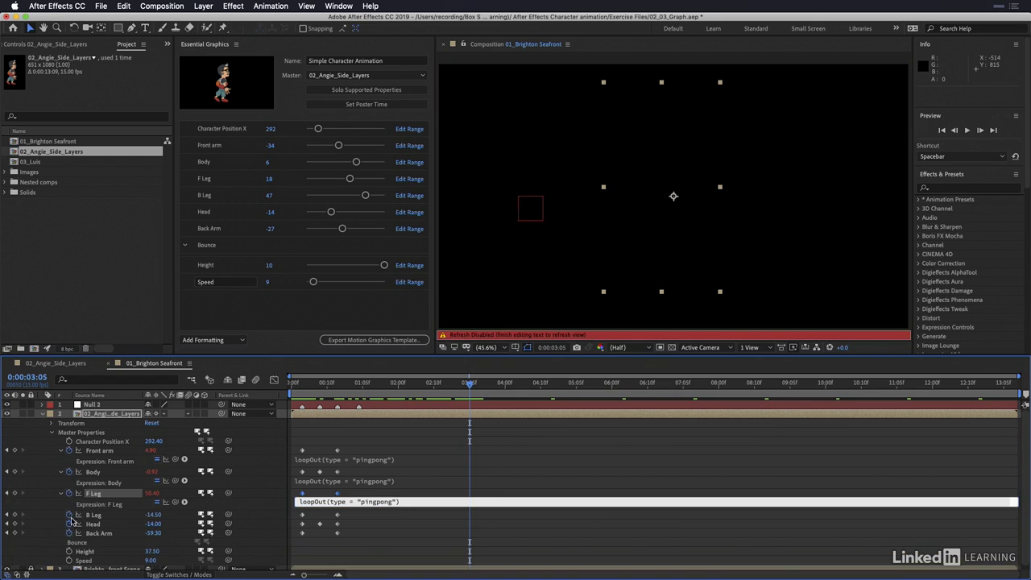
pyautogui.keyDown('alt'); pyautogui.click(69, 515); pyautogui.keyUp('alt')
pyautogui.press('super+v')
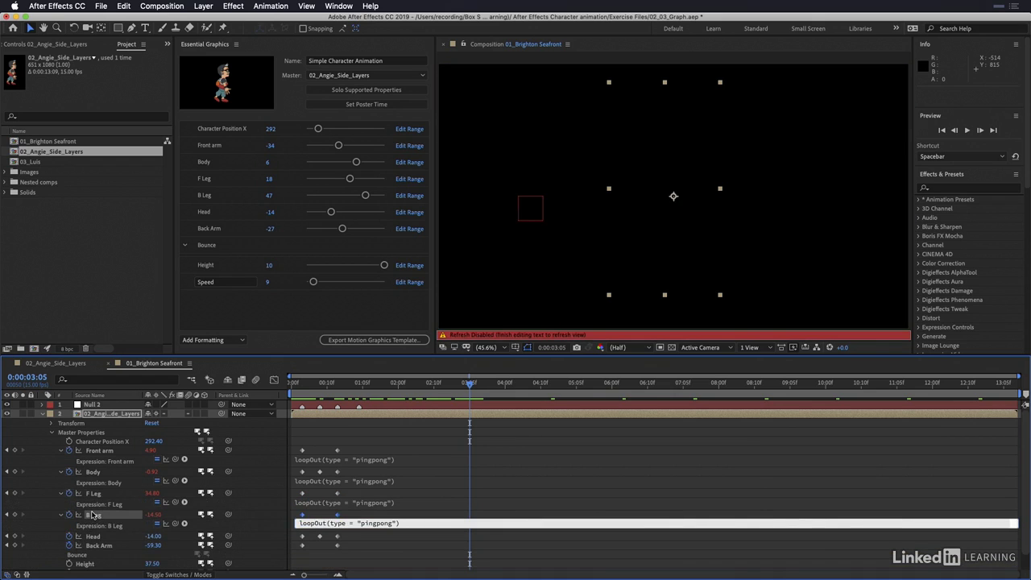
pyautogui.keyDown('alt'); pyautogui.click(70, 536); pyautogui.keyUp('alt')
pyautogui.press('super+v')
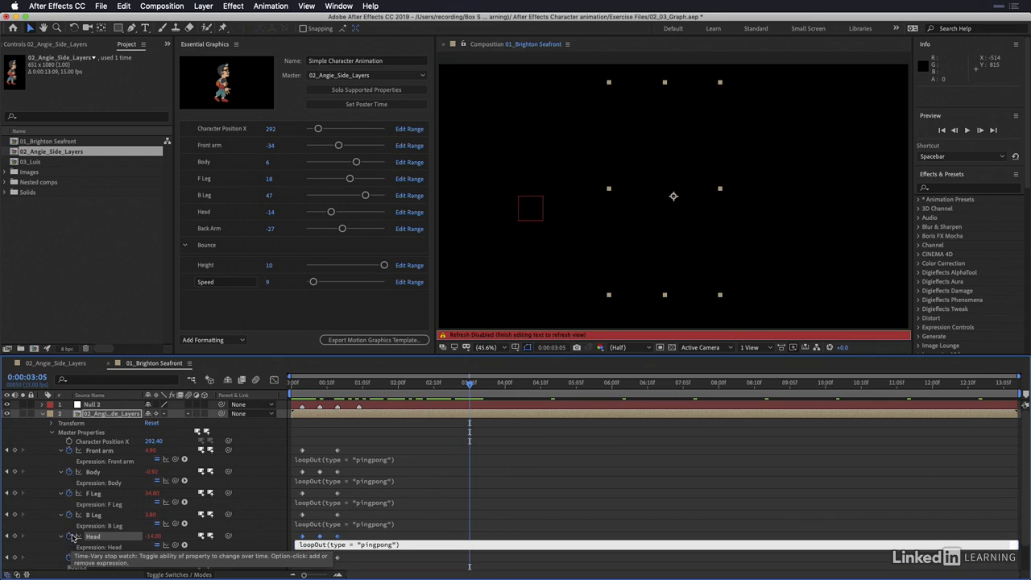
pyautogui.keyDown('alt'); pyautogui.click(71, 557); pyautogui.keyUp('alt')
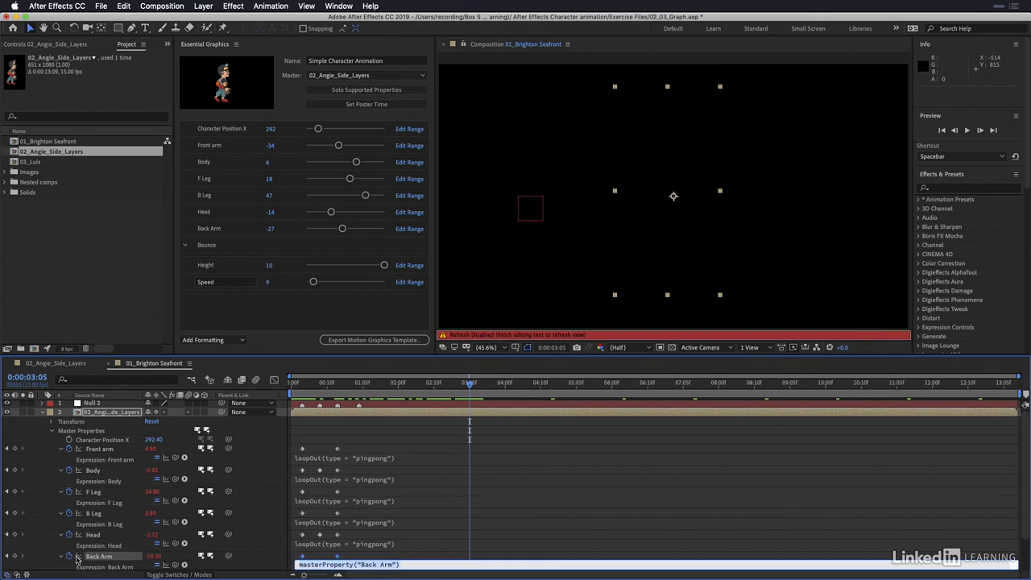
pyautogui.press('super+v')
pyautogui.click(441, 427)
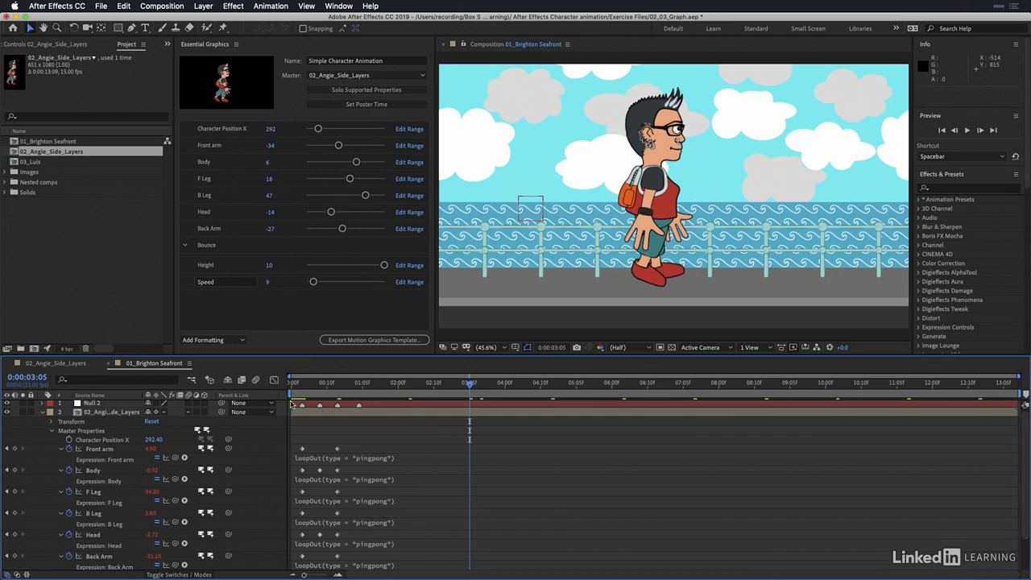
# Step: Play back the looping walk cycle from the first frame
pyautogui.press('Home')
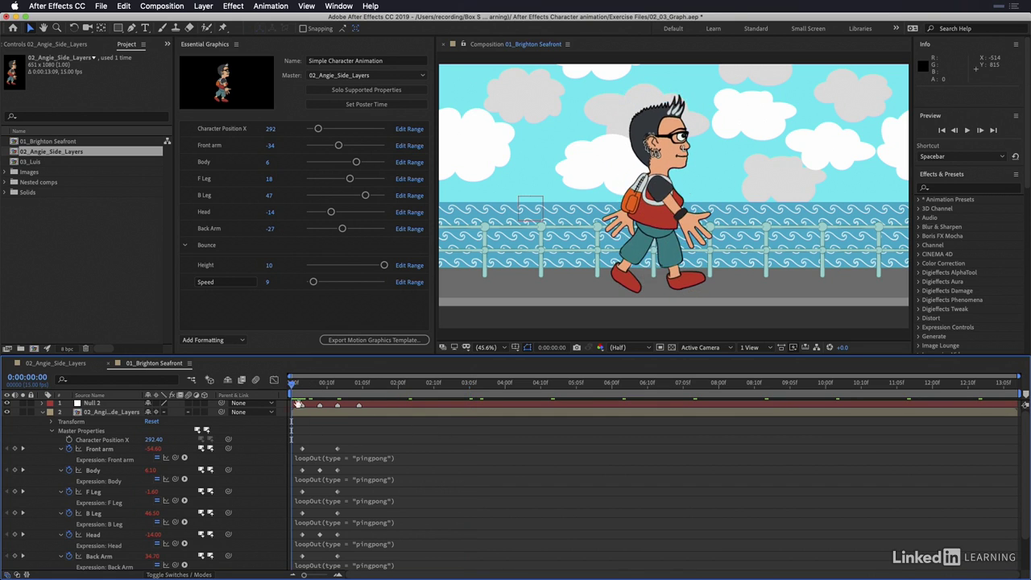
pyautogui.press('space')
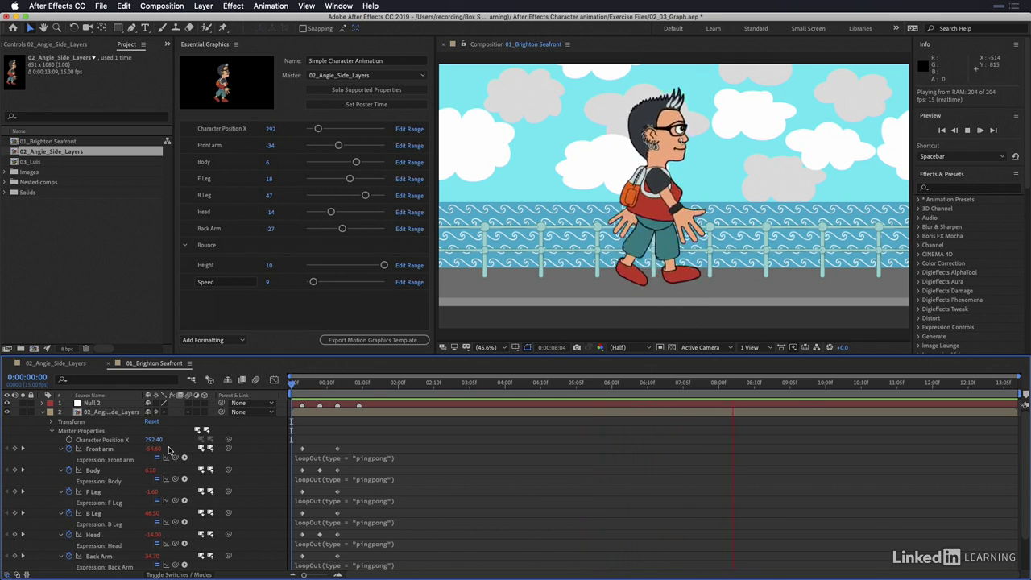
pyautogui.press('space')
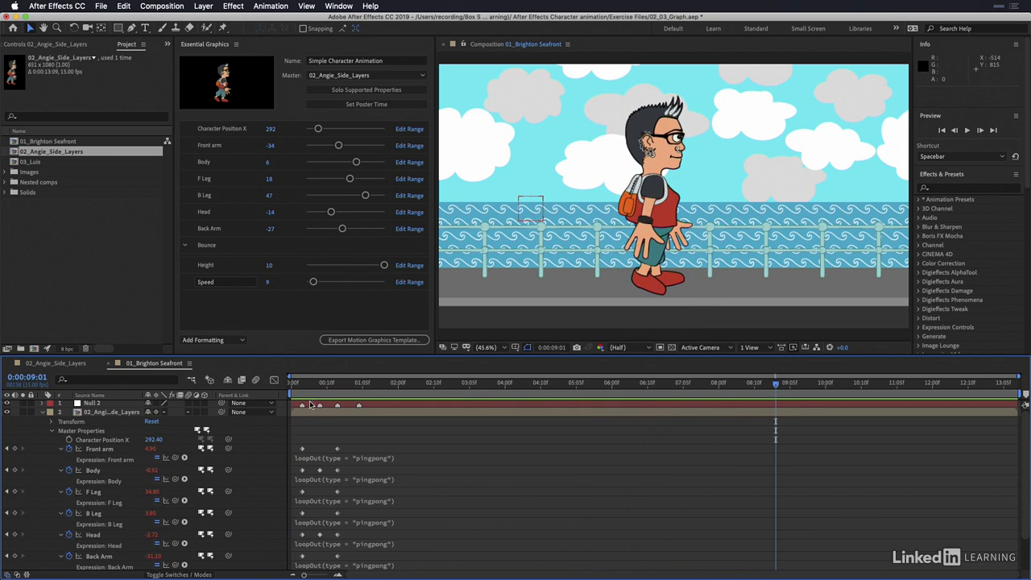
# Step: Keyframe Character Position X from -894.60 at 0:00:00:00 to 1065.40 at 0:00:13:08
pyautogui.moveTo(315, 388); pyautogui.dragTo(291, 385)
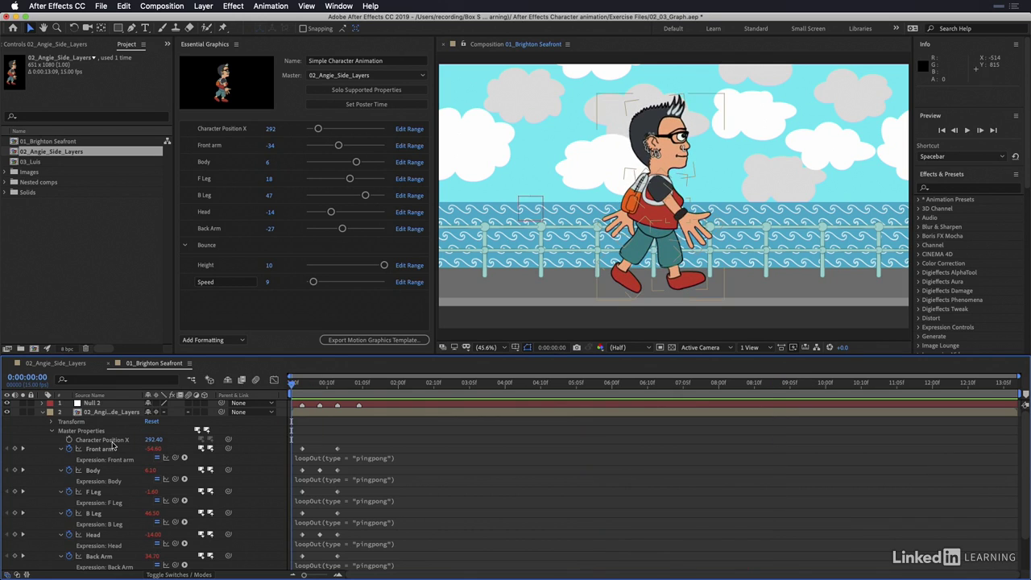
pyautogui.click(69, 441)
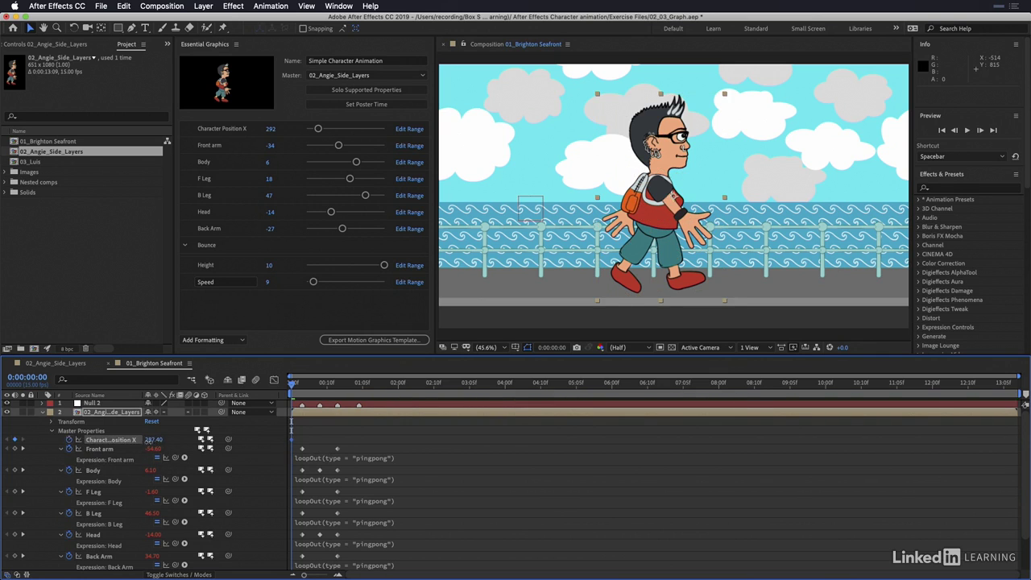
pyautogui.moveTo(149, 440); pyautogui.dragTo(40, 441)
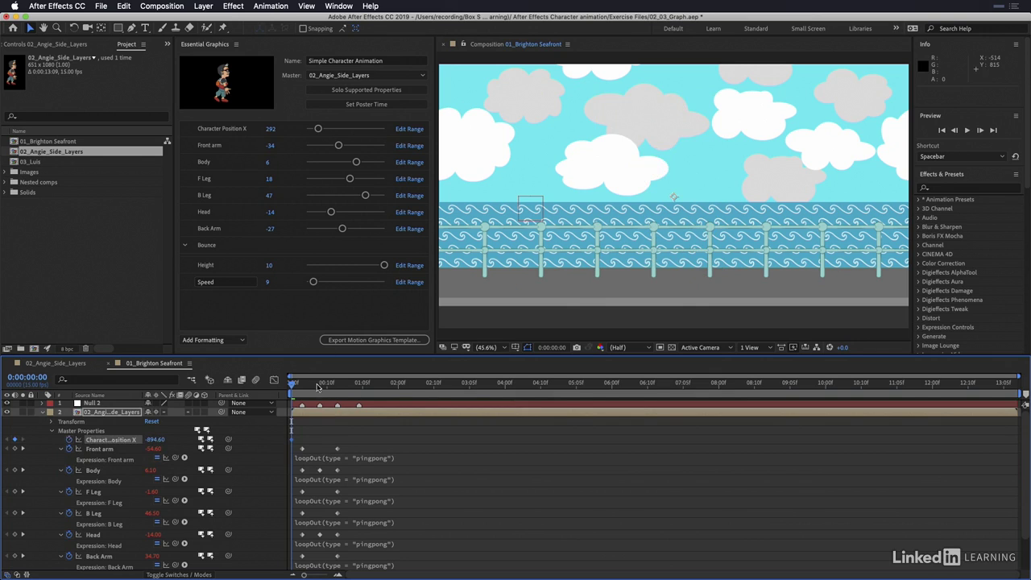
pyautogui.moveTo(317, 387); pyautogui.dragTo(1013, 385)
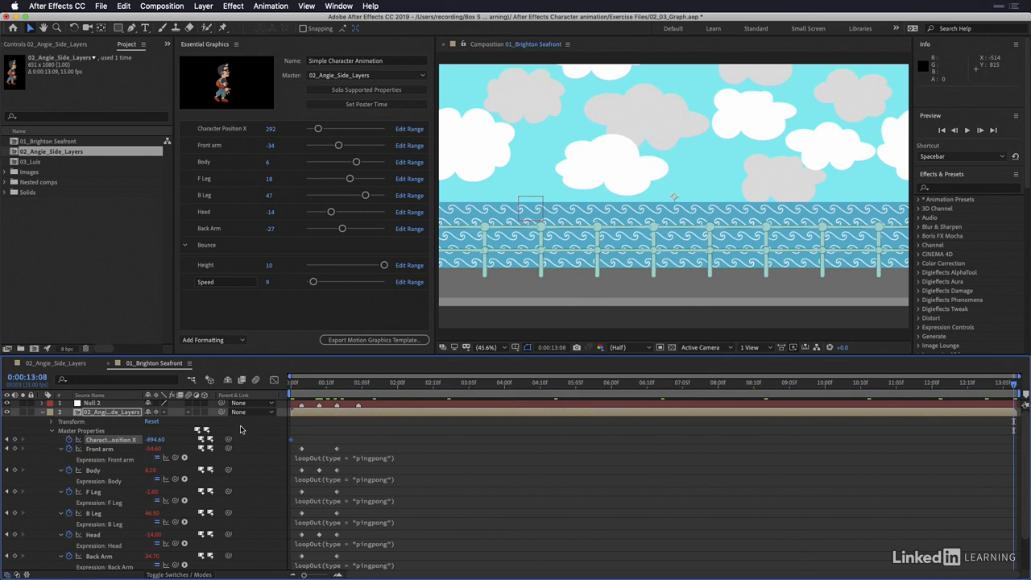
pyautogui.moveTo(153, 439); pyautogui.dragTo(271, 451)
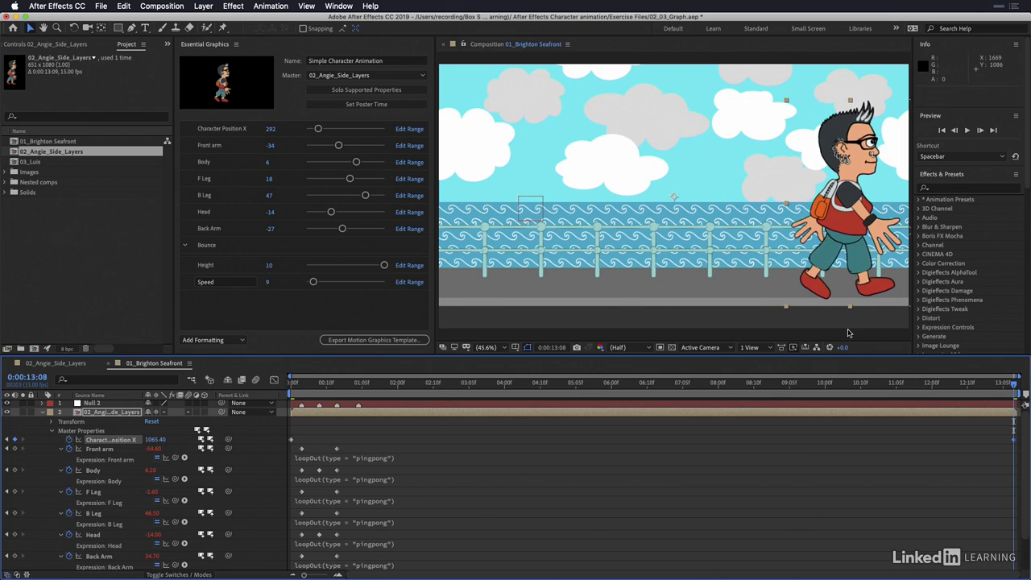
# Step: Lower the character layer by setting its Transform Position to 960.0, 666.0, and return to the first frame
pyautogui.click(50, 433)
pyautogui.click(50, 424)
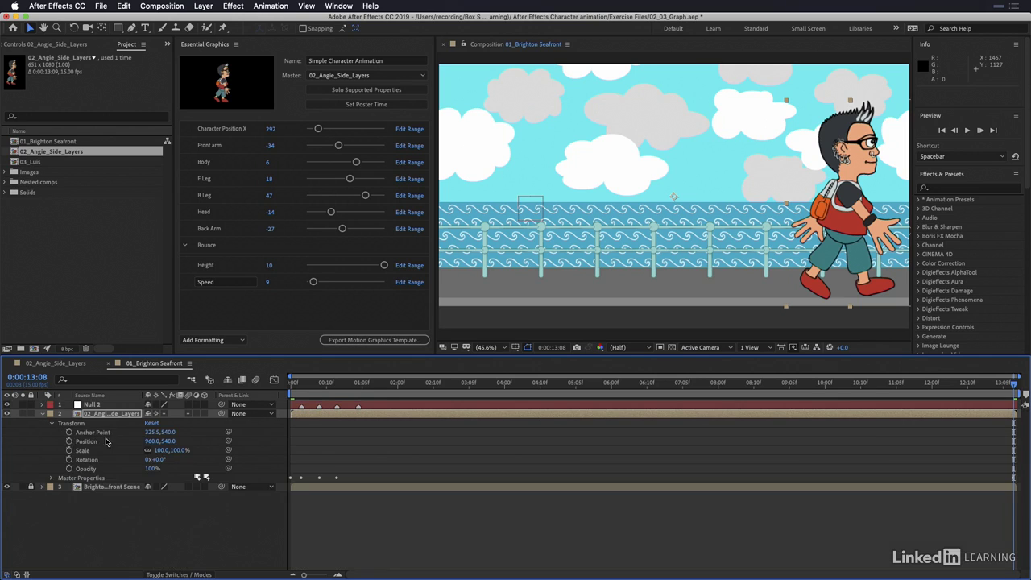
pyautogui.moveTo(167, 442); pyautogui.dragTo(279, 404)
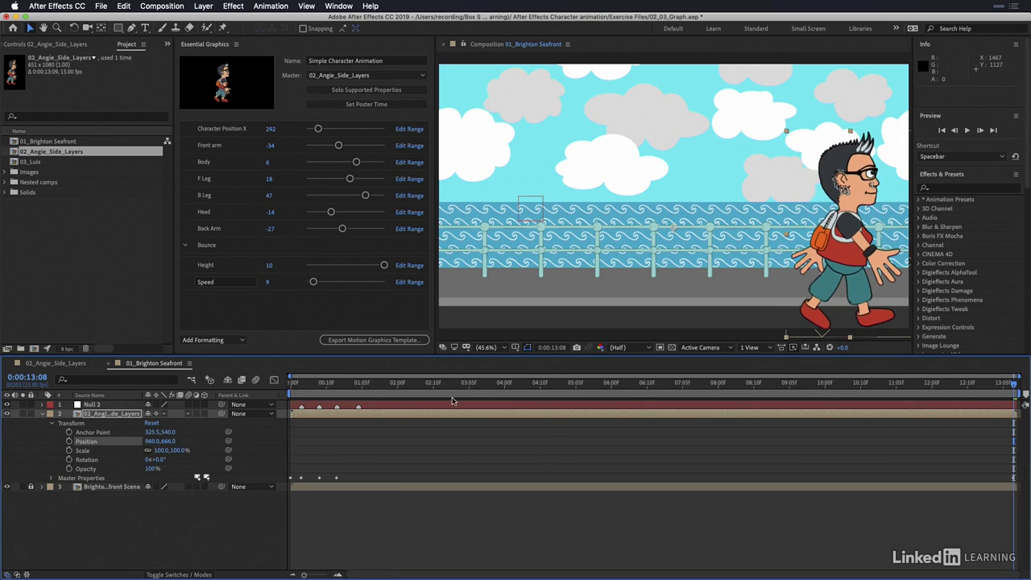
pyautogui.press('Home')
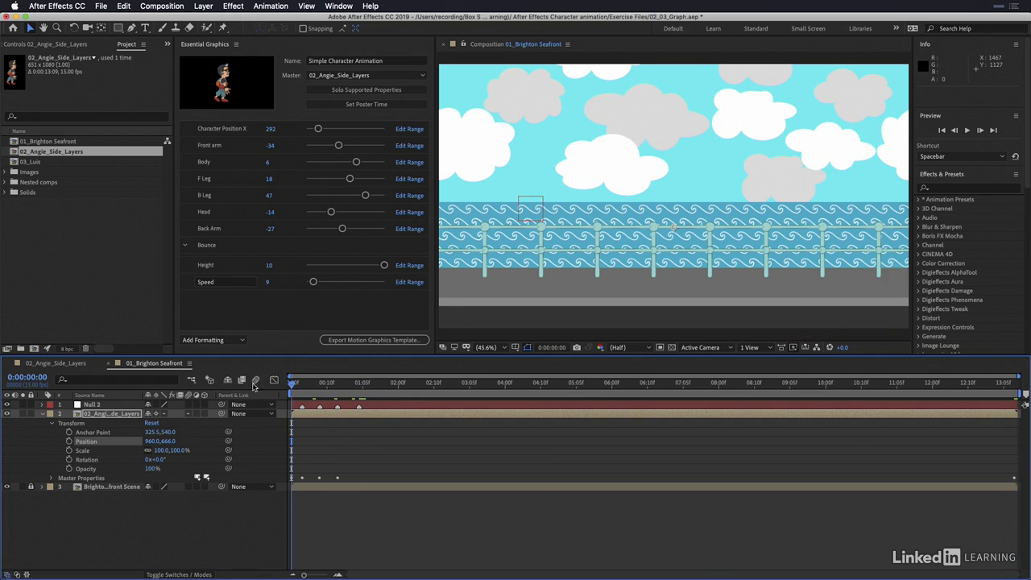